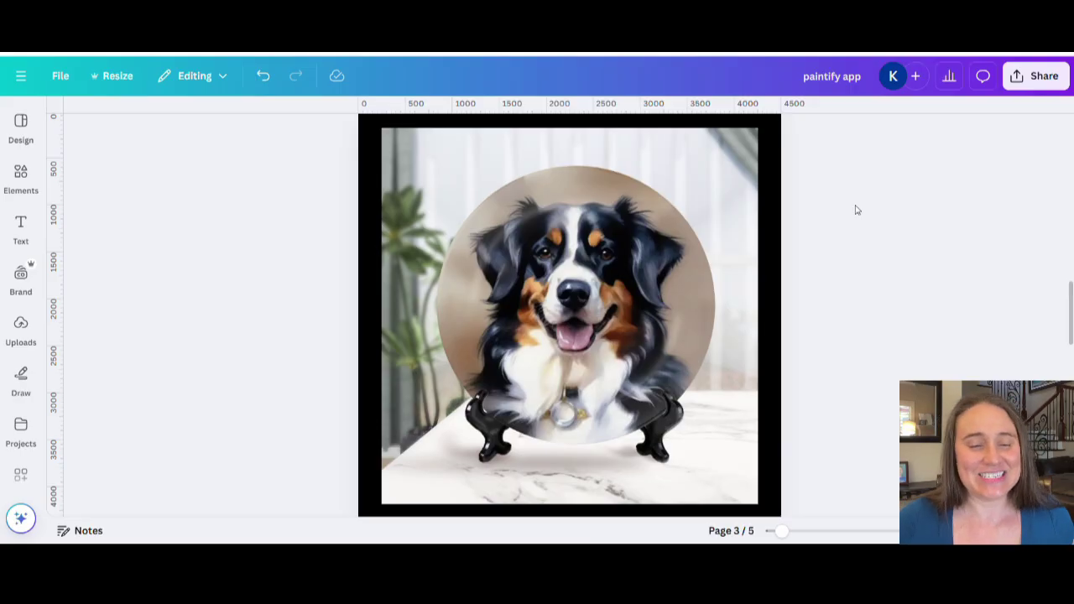
# - From Canva Home, set up a custom-size design of 4000 × 4000 px
pyautogui.click(21, 126)
pyautogui.click(21, 76)
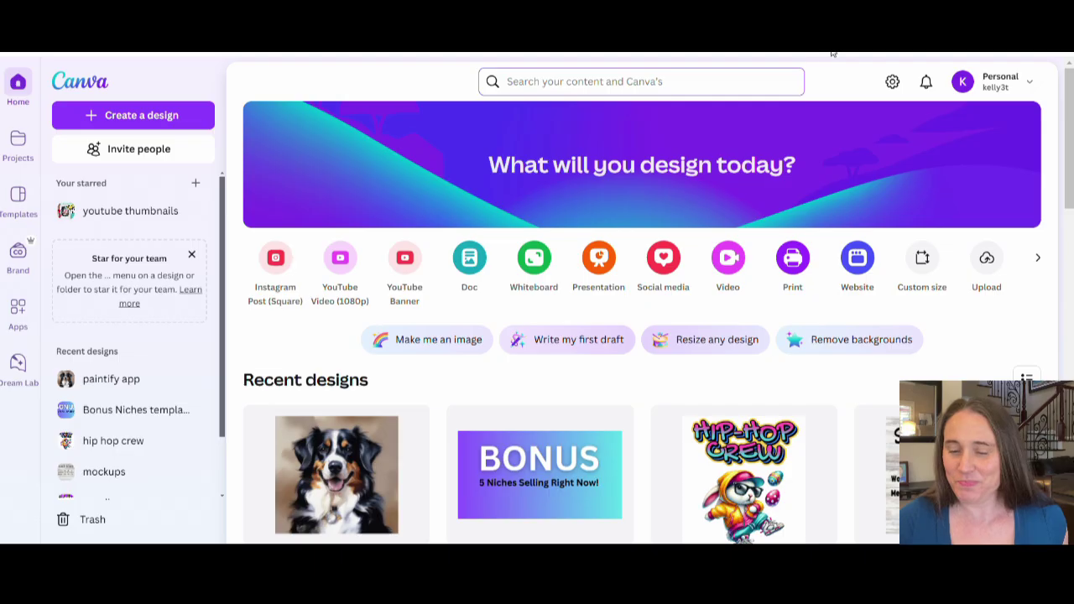
pyautogui.click(922, 258)
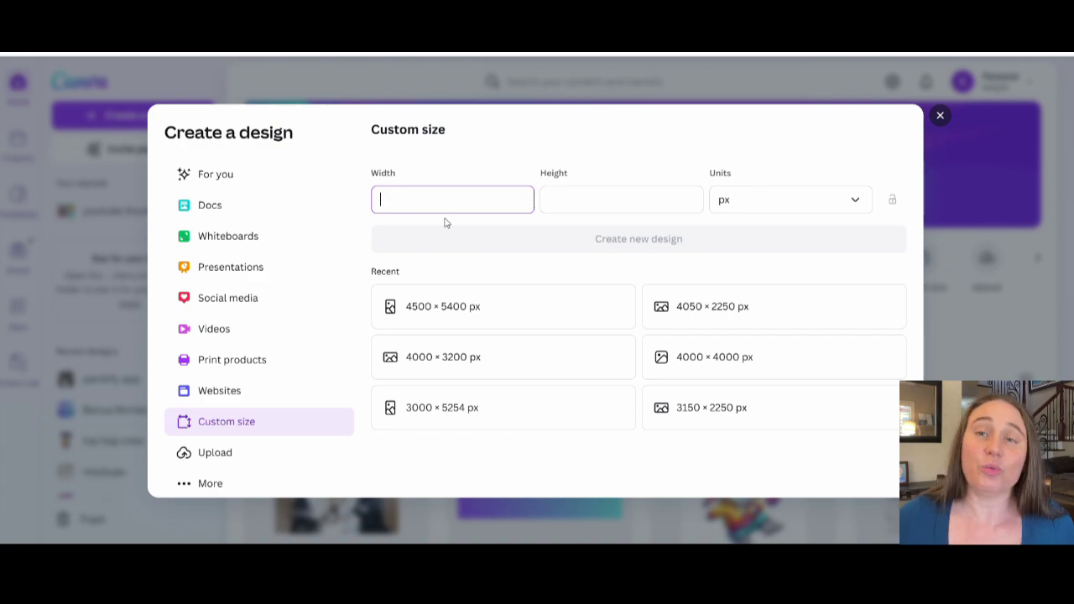
pyautogui.write('4000')
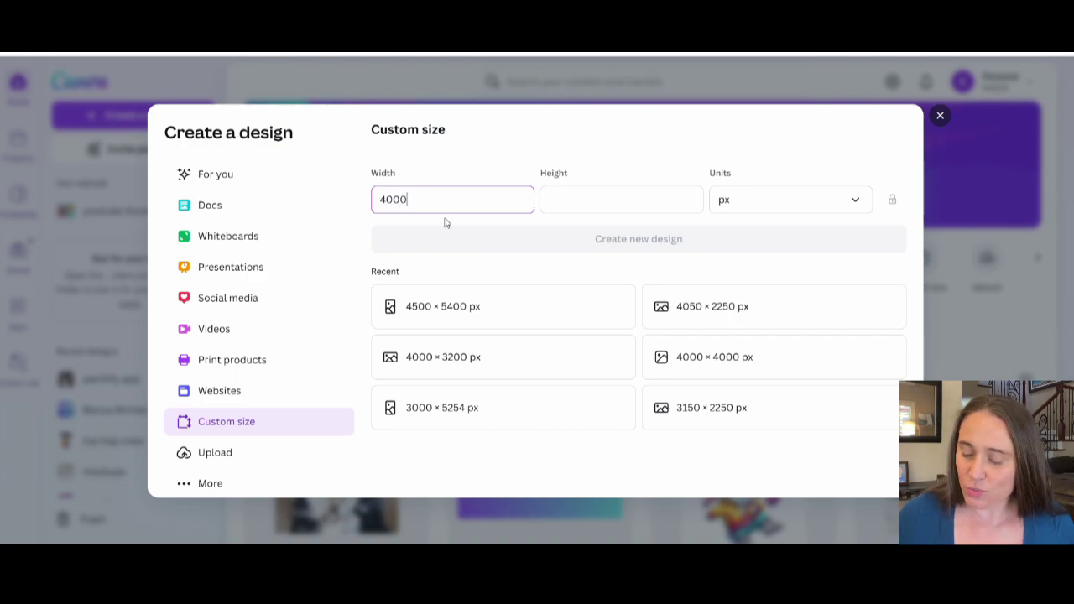
pyautogui.click(589, 201)
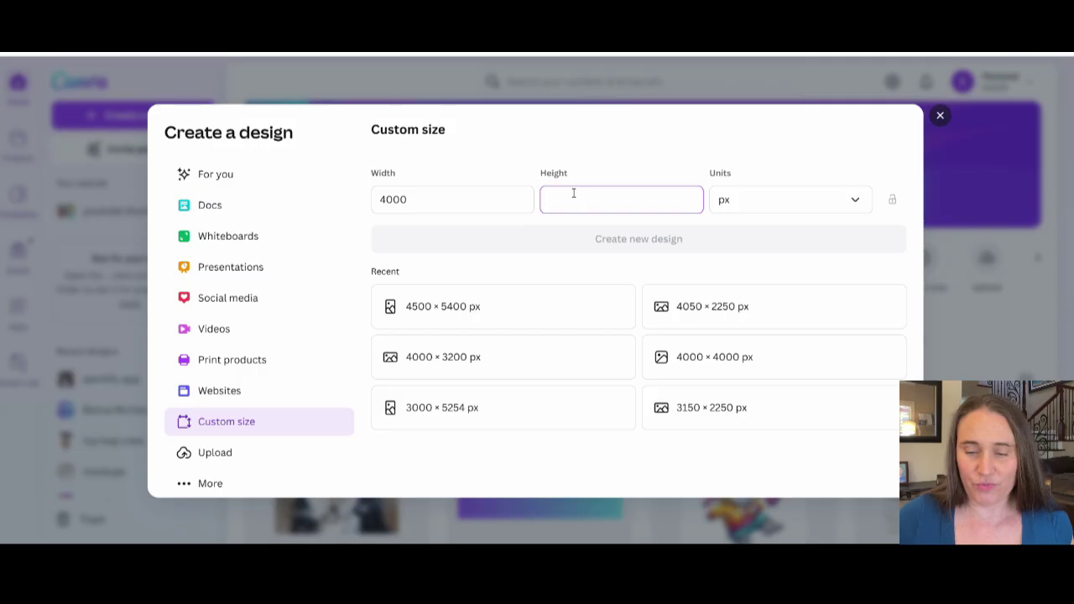
pyautogui.write('4000')
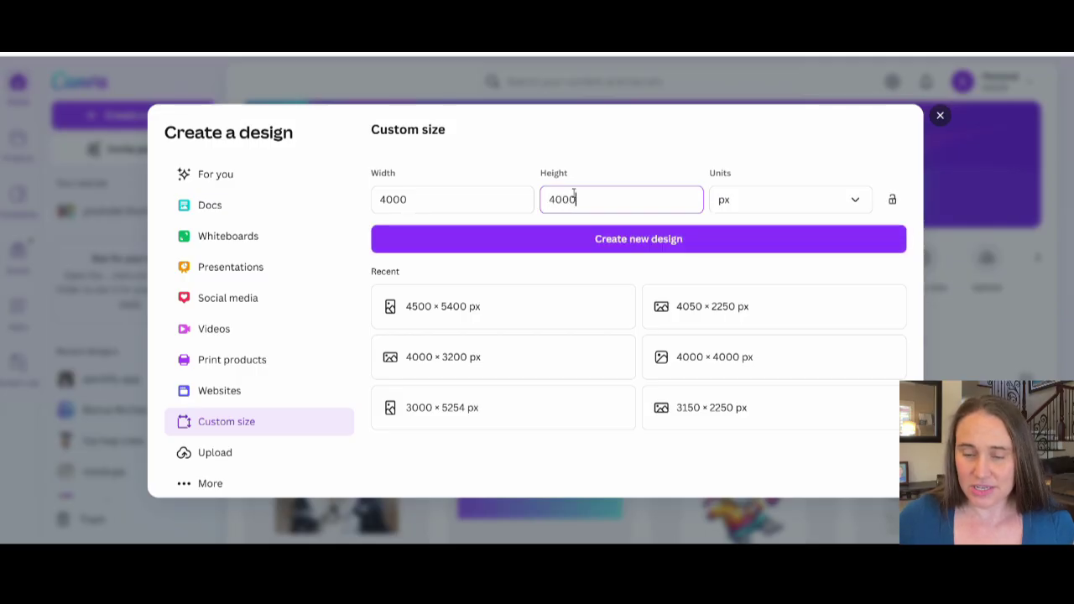
# - Create the blank 4000 × 4000 px design and briefly check previously uploaded images
pyautogui.click(588, 239)
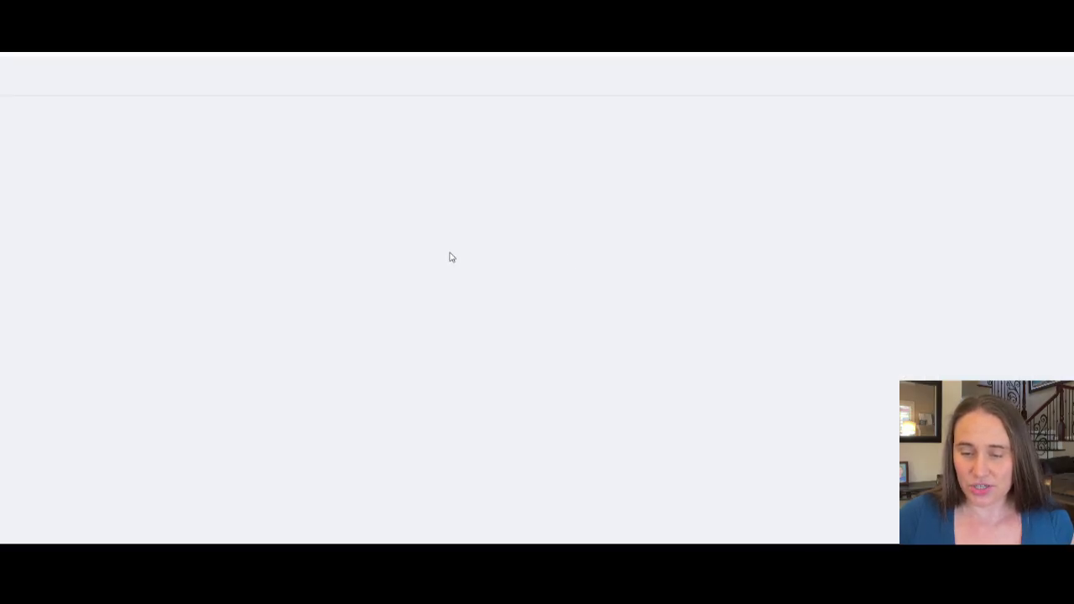
pyautogui.click(634, 274)
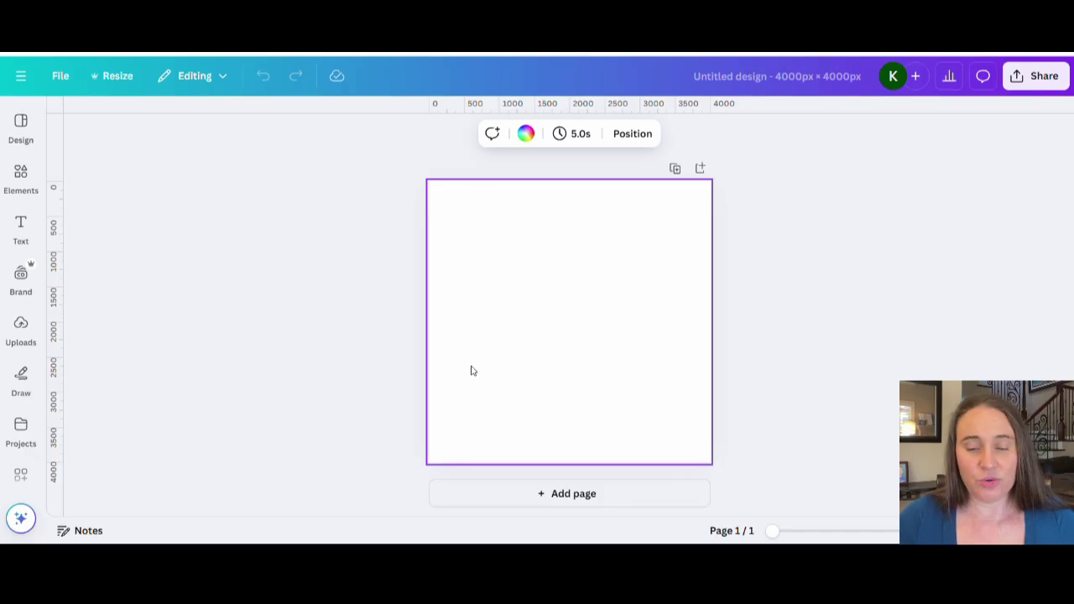
pyautogui.click(21, 328)
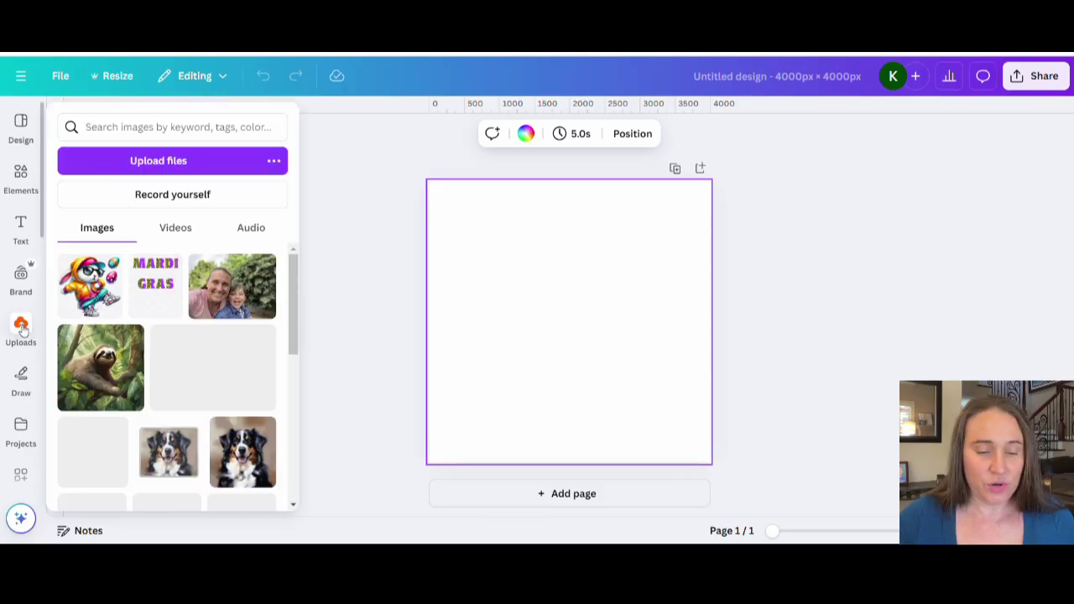
pyautogui.click(513, 289)
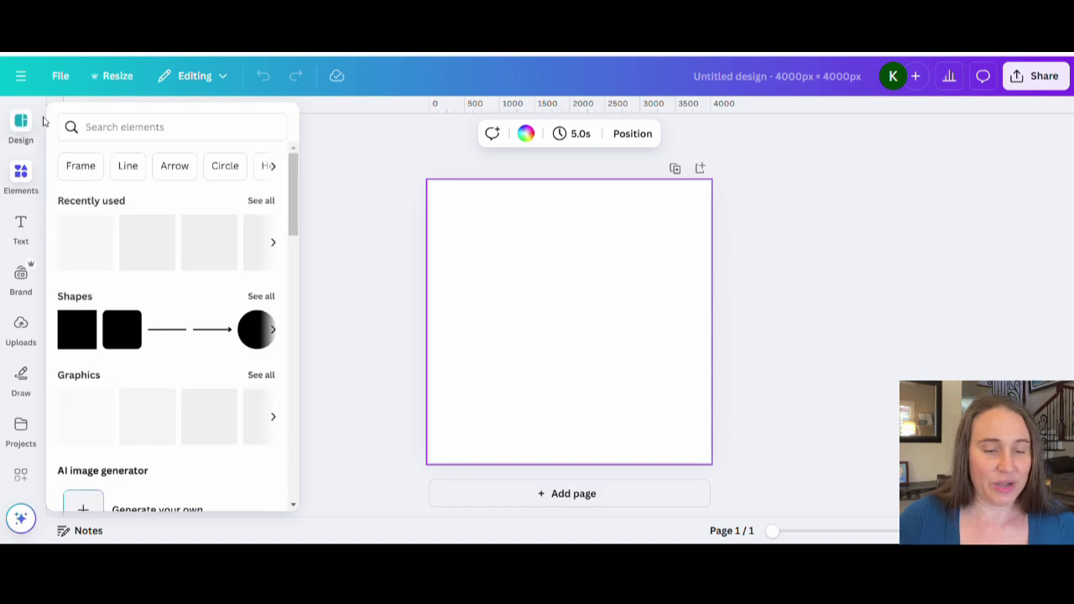
# - Search Elements for 'dog' and filter the results to Photos
pyautogui.click(21, 178)
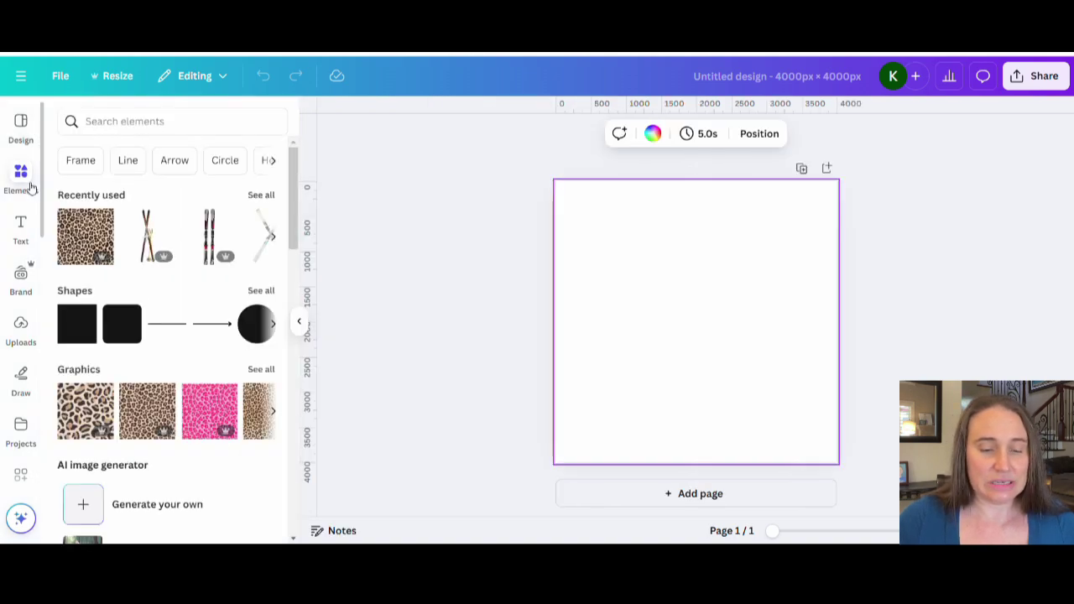
pyautogui.click(107, 124)
pyautogui.write('dog')
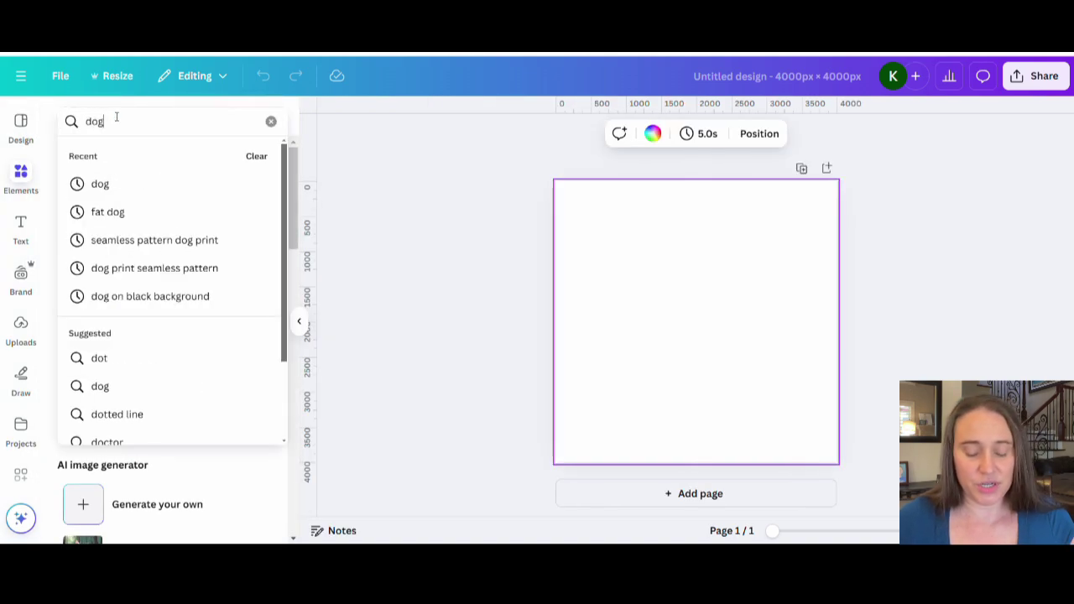
pyautogui.press('Return')
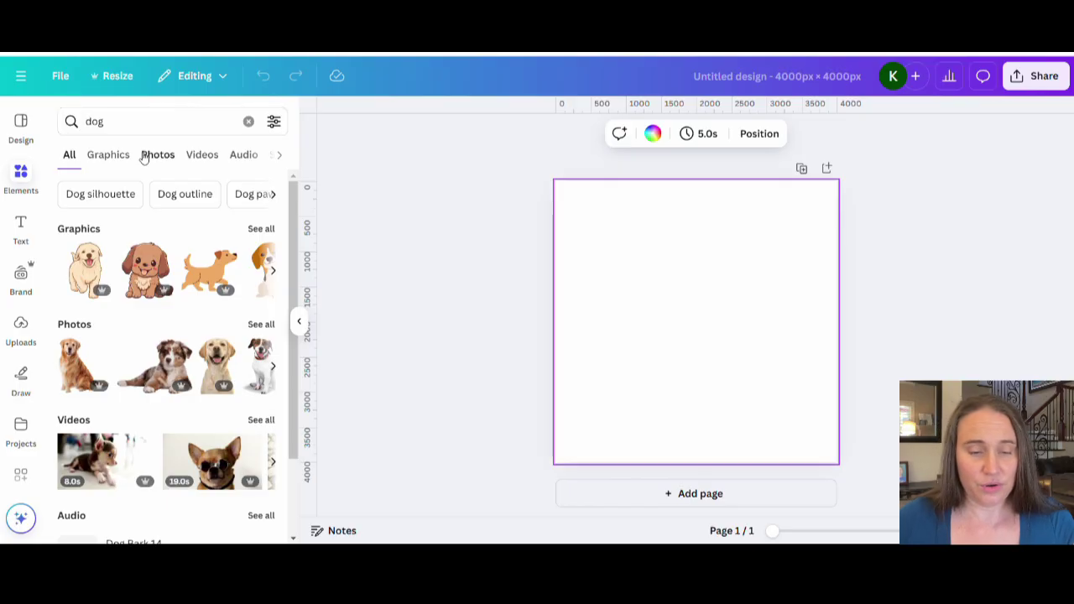
pyautogui.click(158, 155)
pyautogui.scroll(-5, 262, 270)
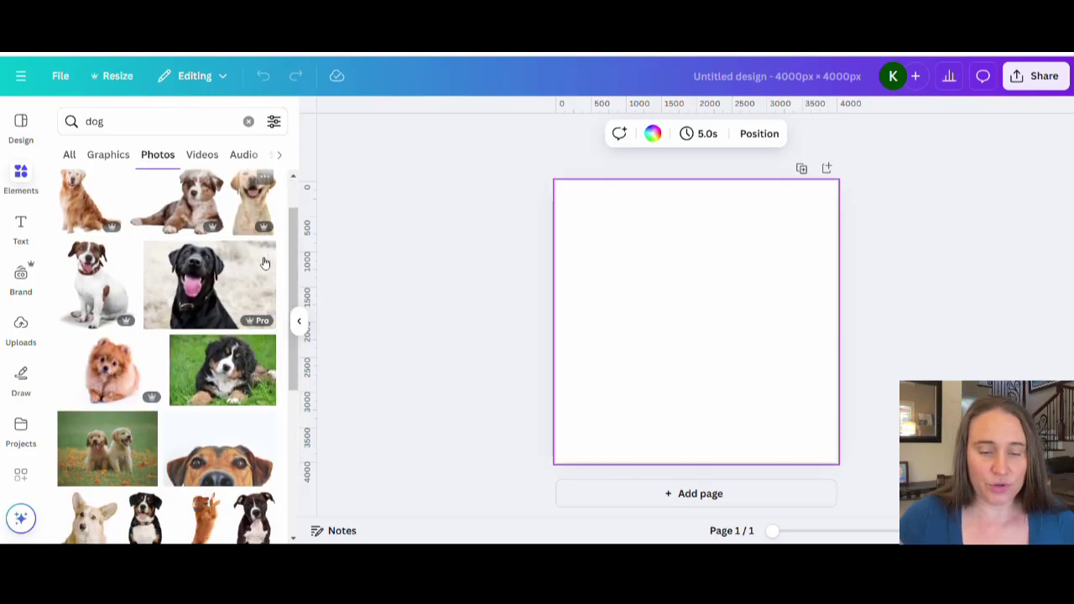
pyautogui.scroll(-5, 209, 294)
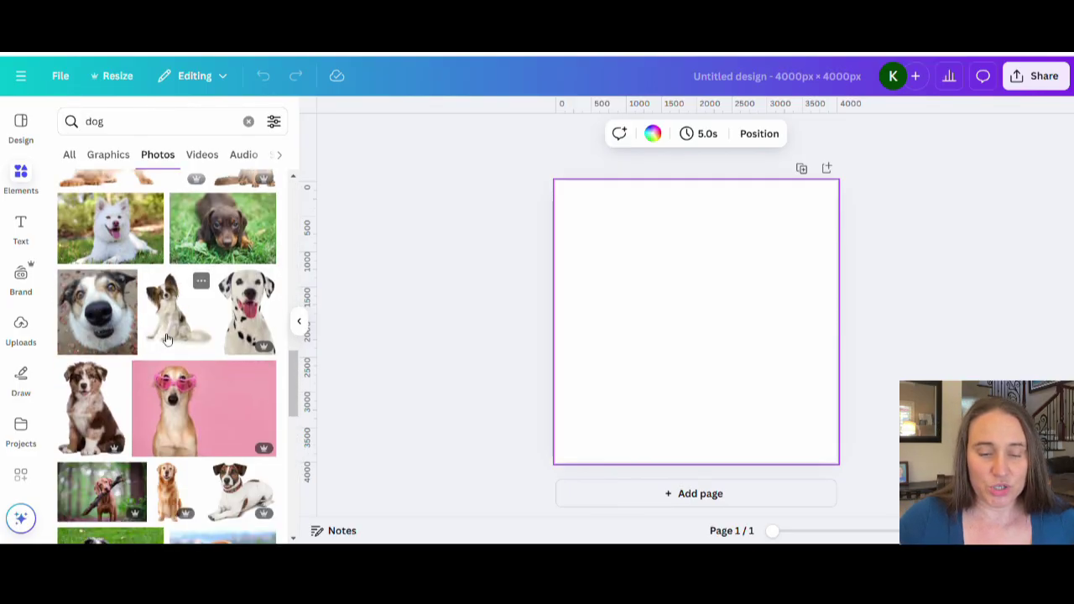
pyautogui.scroll(-5, 179, 370)
pyautogui.scroll(-3, 186, 281)
pyautogui.scroll(-5, 186, 281)
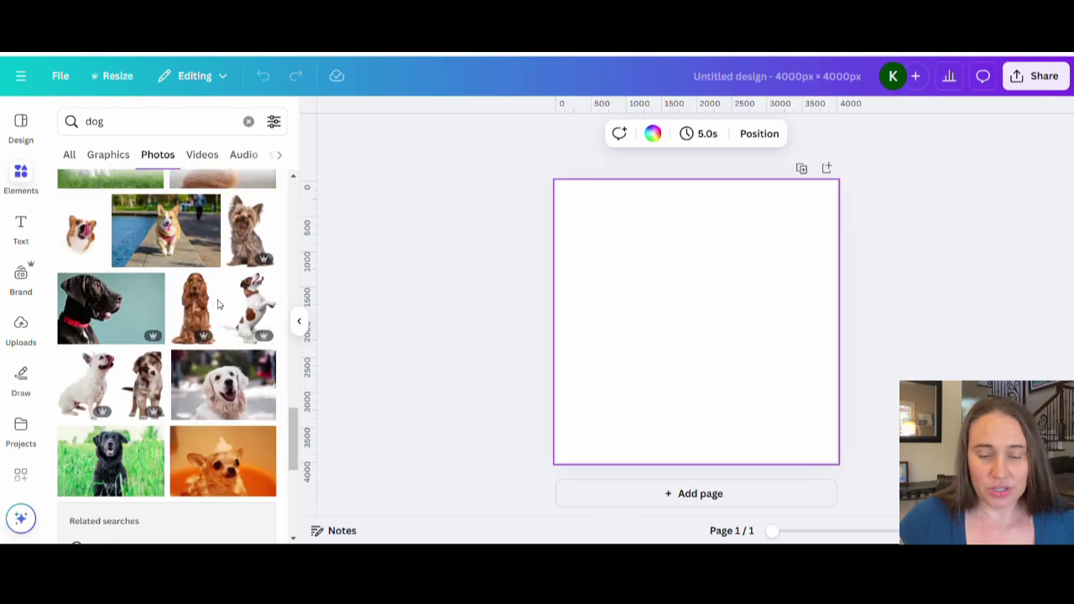
pyautogui.scroll(-3, 216, 287)
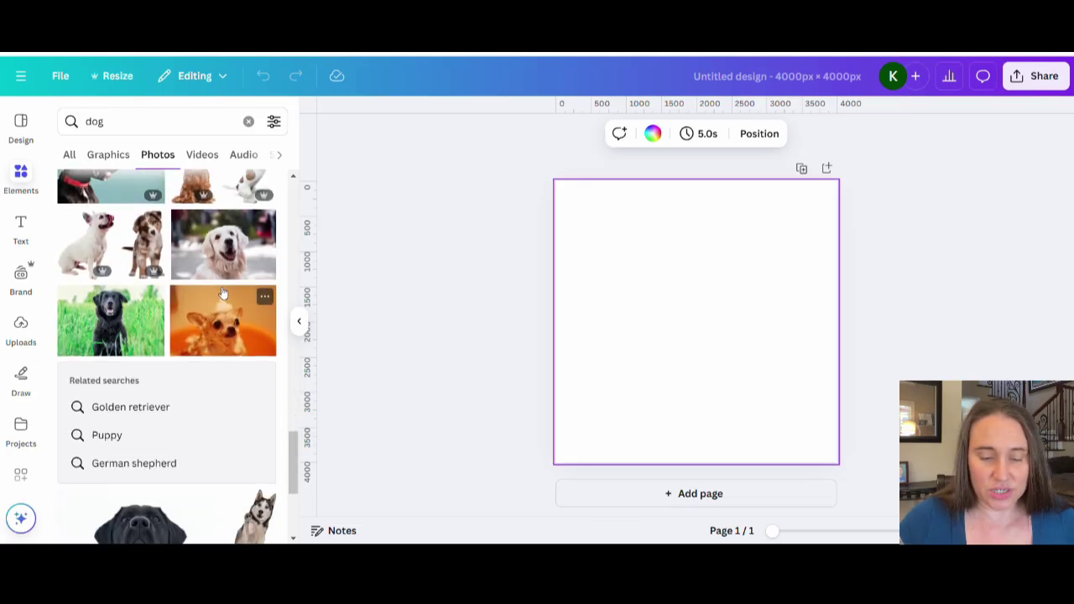
pyautogui.scroll(-5, 217, 287)
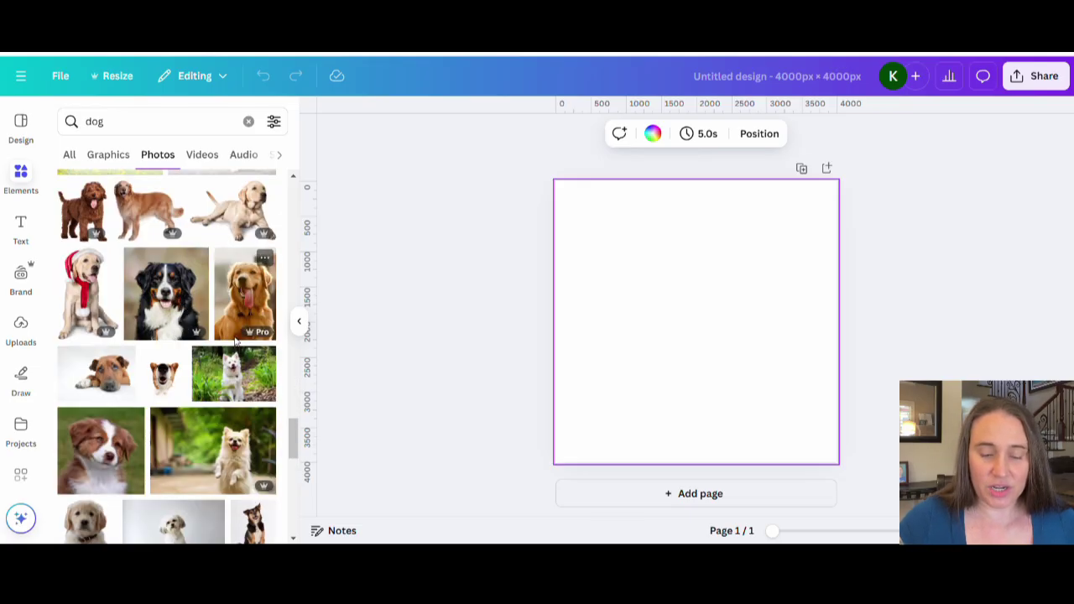
# - Add the black, white and tan Bernese mountain dog photo and position it on the page
pyautogui.click(167, 303)
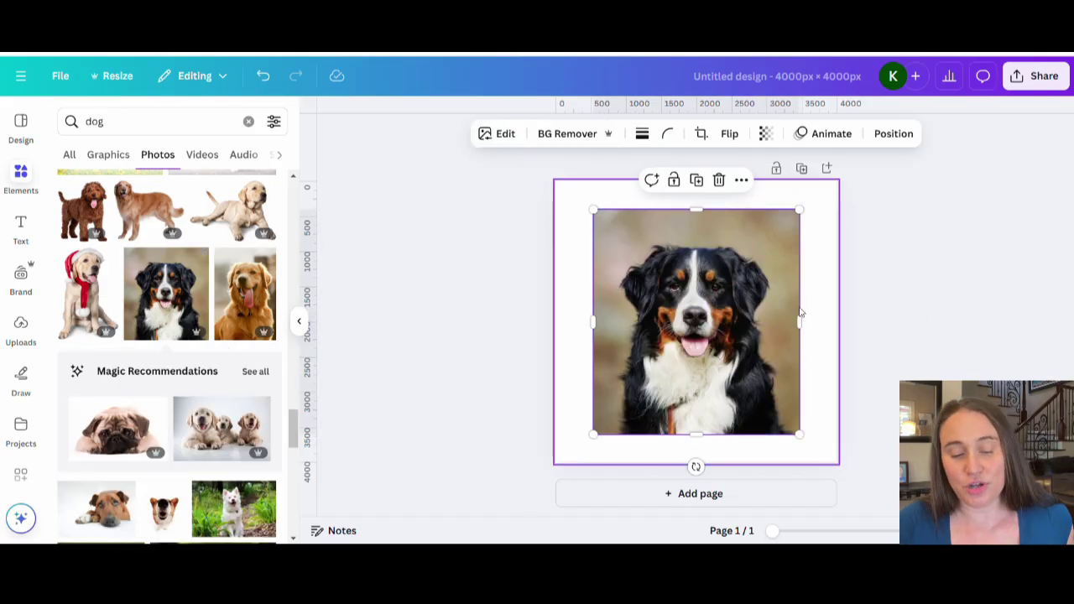
pyautogui.moveTo(768, 345)
pyautogui.mouseDown()
pyautogui.moveTo(731, 306)
pyautogui.moveTo(738, 322)
pyautogui.mouseUp()
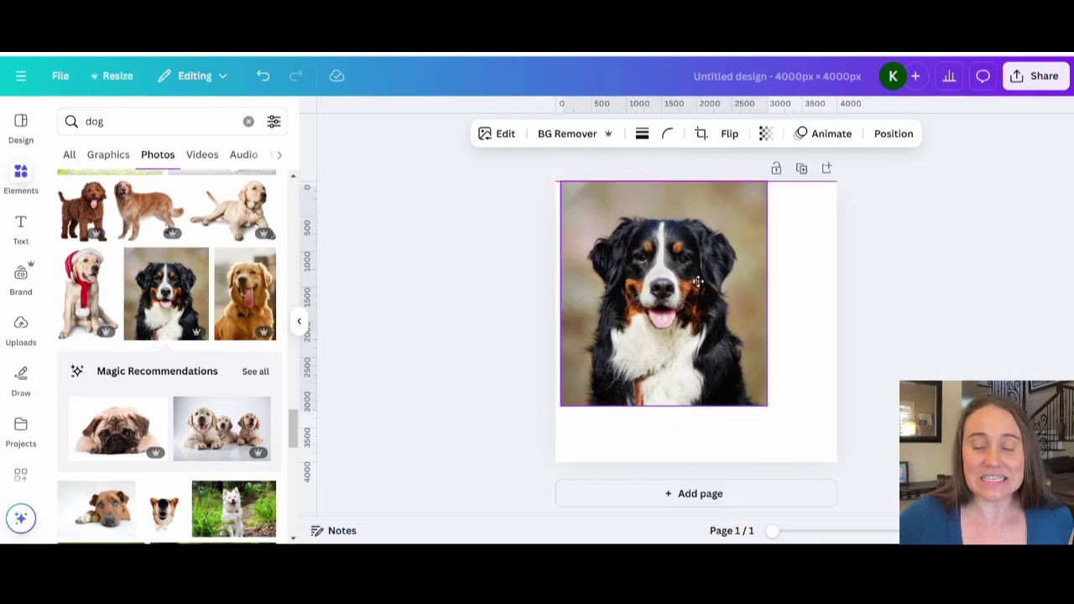
pyautogui.moveTo(646, 291); pyautogui.dragTo(719, 286)
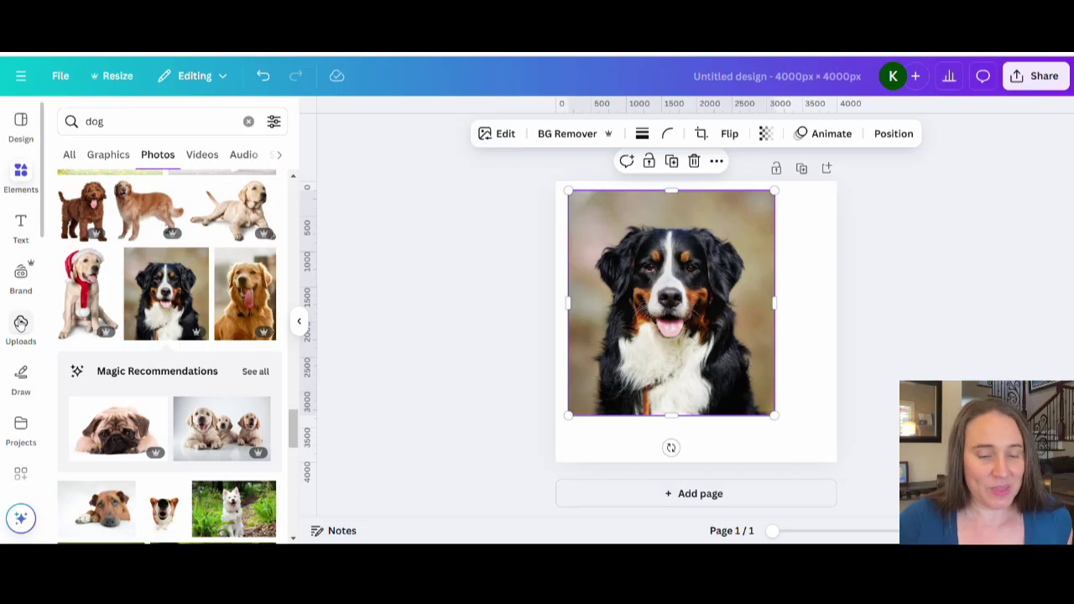
pyautogui.scroll(-3, 21, 319)
pyautogui.scroll(-2, 21, 318)
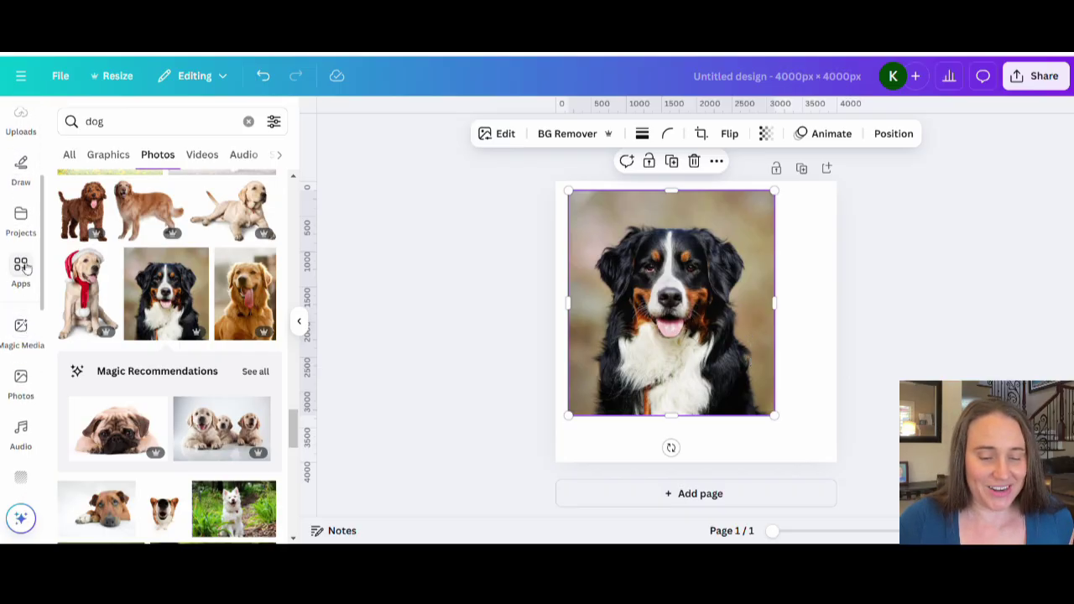
# - Search Canva's Apps panel for 'paintify' to find the Paintify app
pyautogui.click(21, 270)
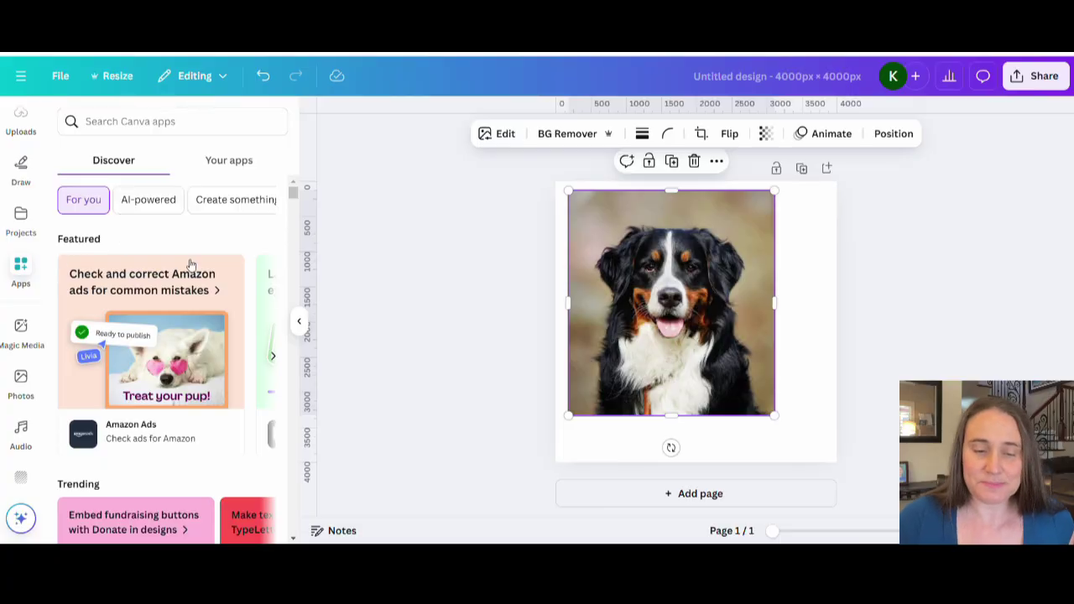
pyautogui.scroll(-5, 193, 268)
pyautogui.scroll(-4, 199, 359)
pyautogui.scroll(-5, 200, 359)
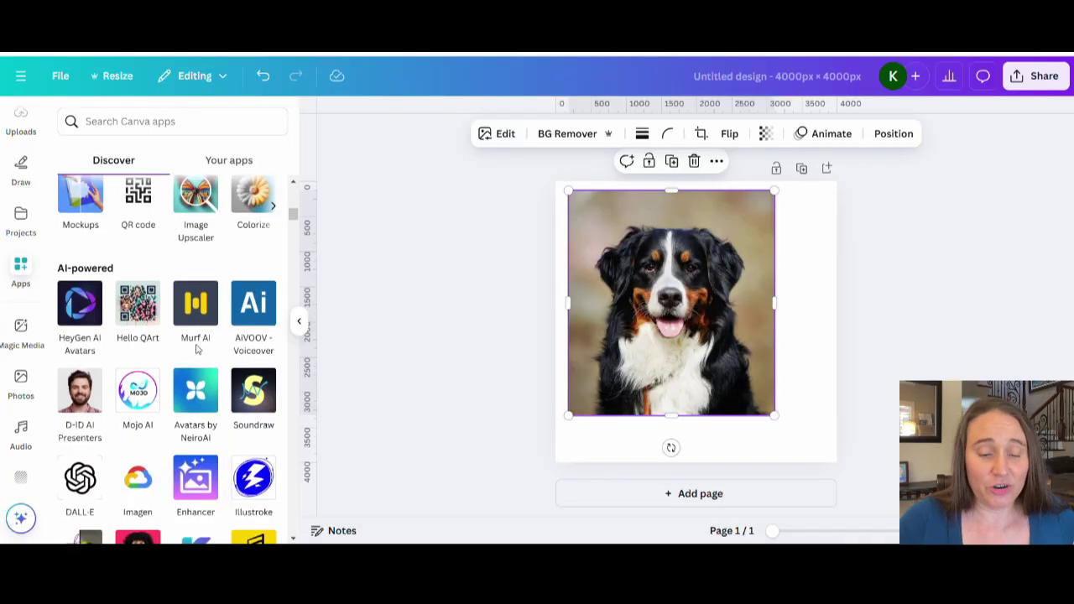
pyautogui.scroll(-4, 184, 344)
pyautogui.scroll(-3, 177, 335)
pyautogui.scroll(-3, 176, 335)
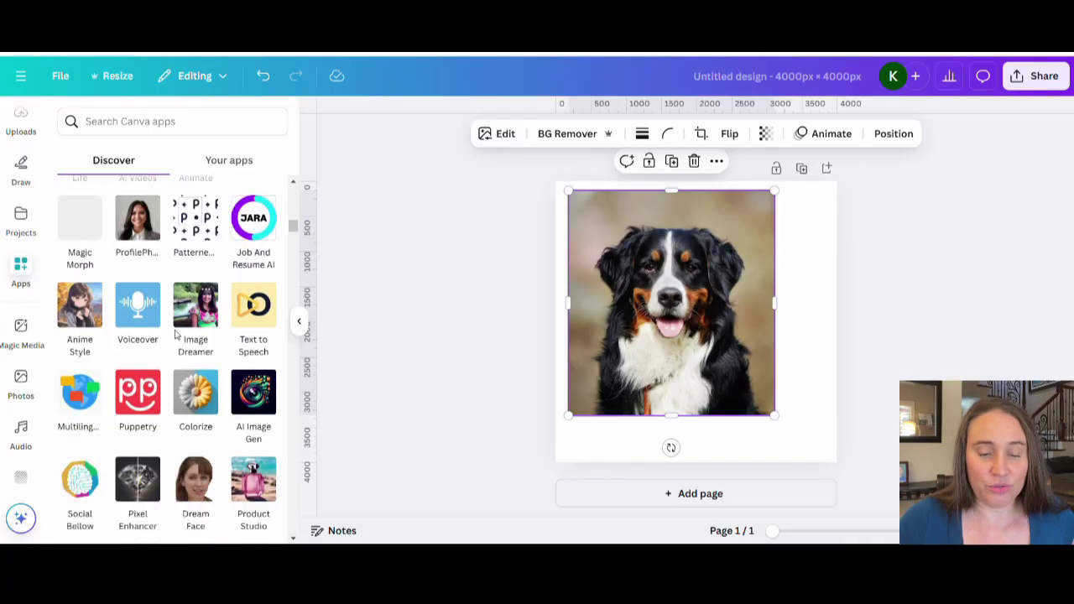
pyautogui.scroll(-3, 206, 323)
pyautogui.scroll(-3, 205, 323)
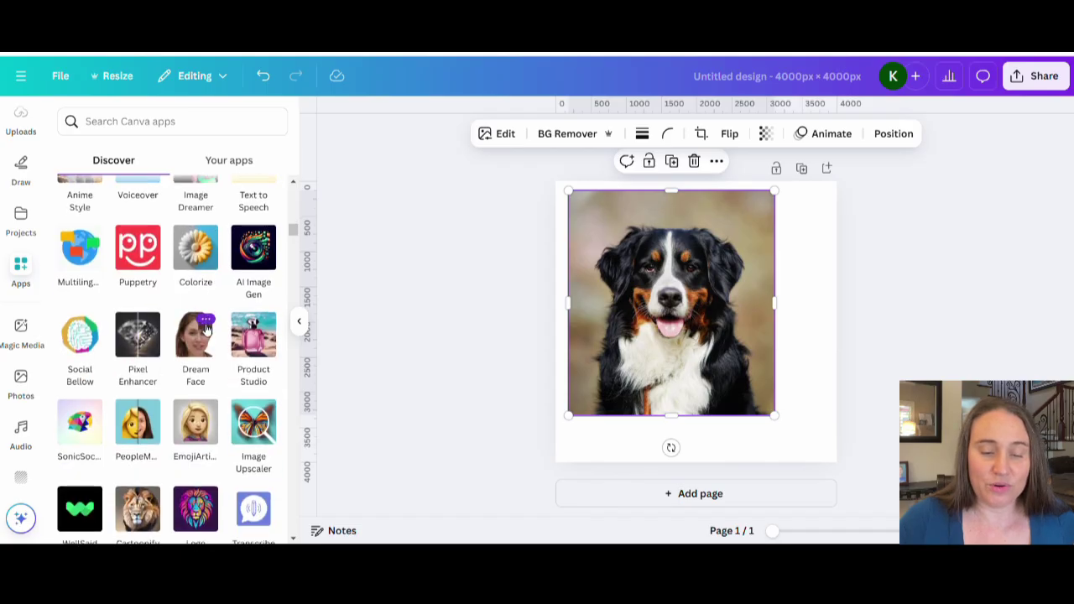
pyautogui.scroll(-2, 209, 327)
pyautogui.scroll(-3, 215, 330)
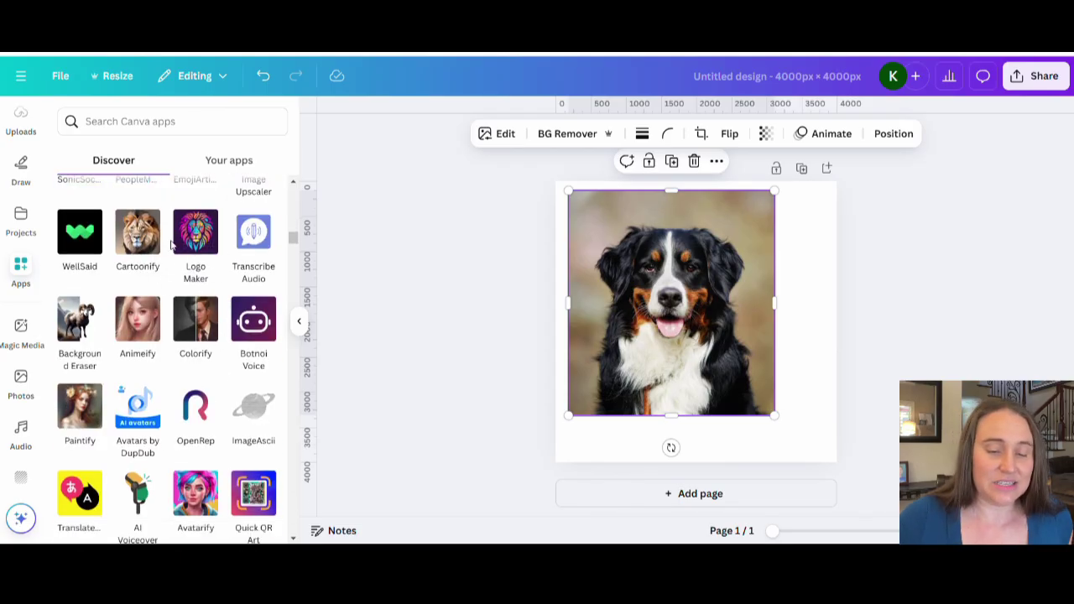
pyautogui.scroll(-3, 229, 282)
pyautogui.scroll(-3, 229, 283)
pyautogui.scroll(-3, 218, 319)
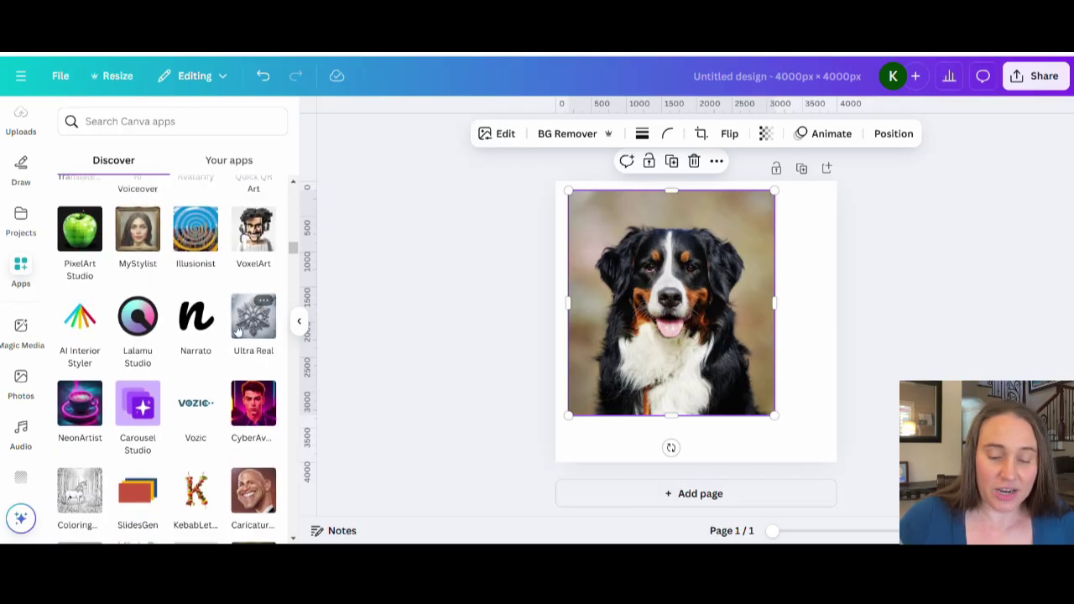
pyautogui.scroll(-3, 210, 336)
pyautogui.scroll(-3, 203, 351)
pyautogui.scroll(-2, 204, 351)
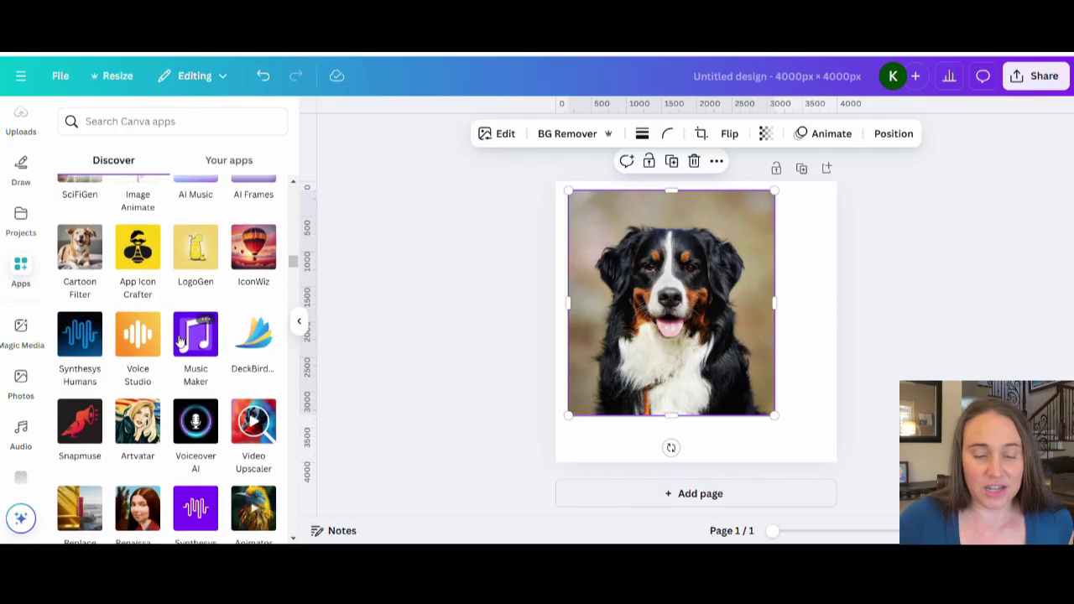
pyautogui.scroll(-3, 208, 365)
pyautogui.scroll(-3, 176, 386)
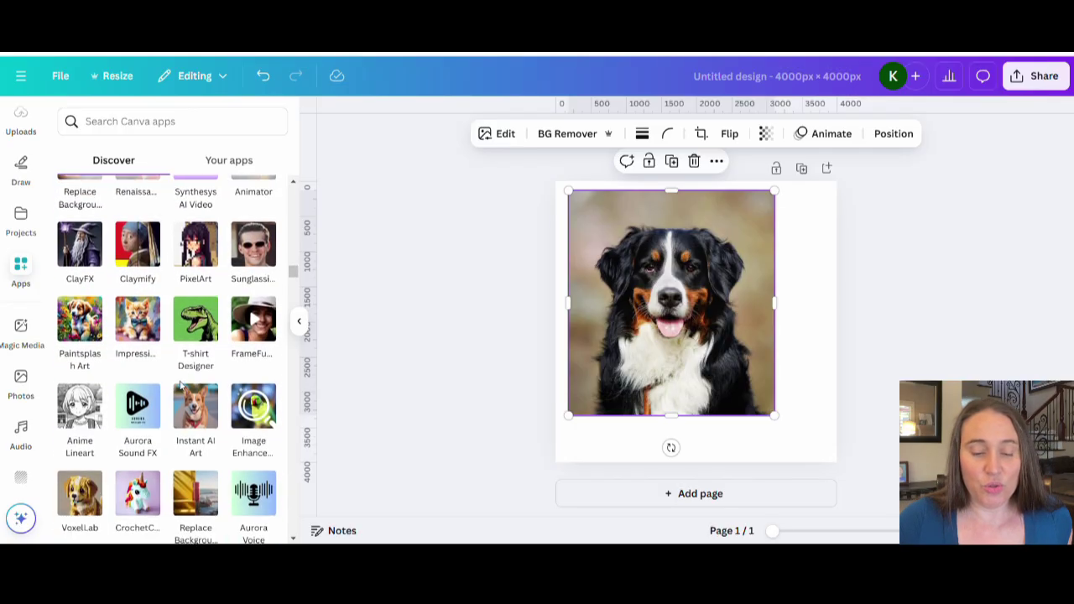
pyautogui.scroll(-3, 174, 411)
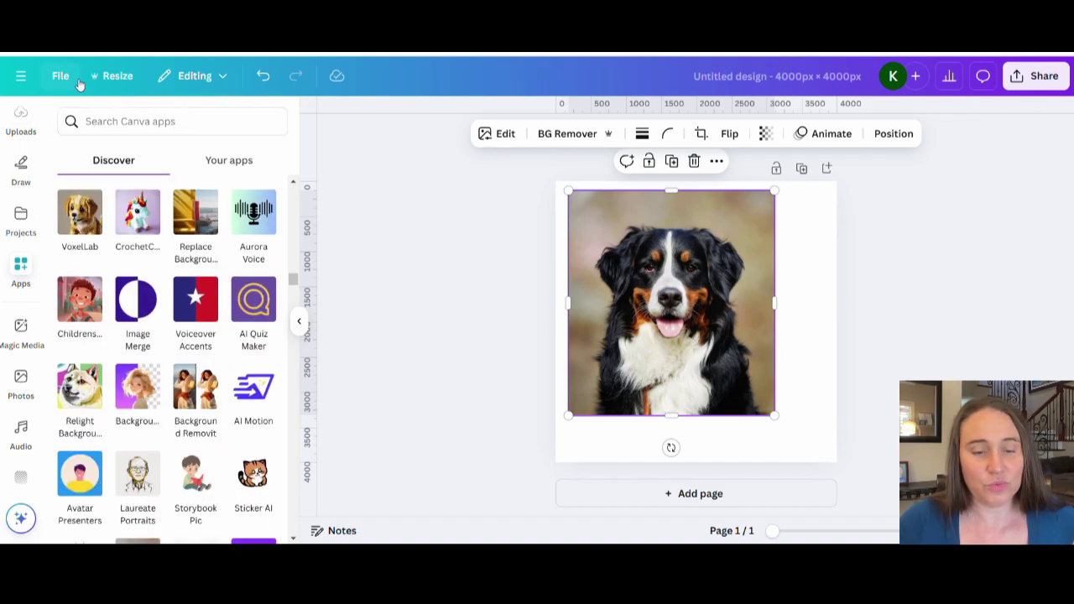
pyautogui.click(130, 121)
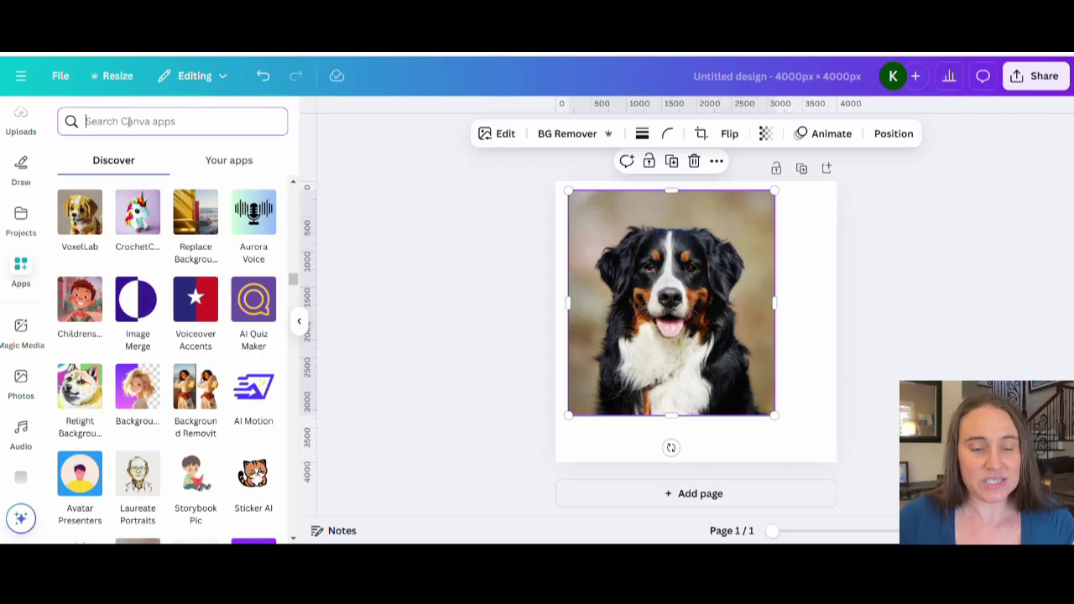
pyautogui.write('paintify')
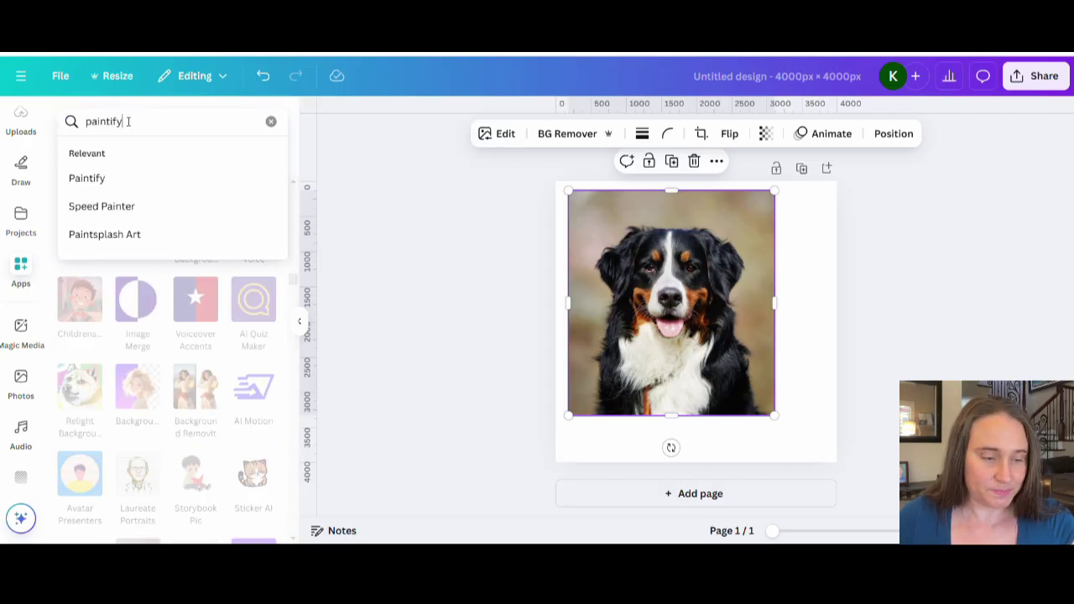
pyautogui.press('Return')
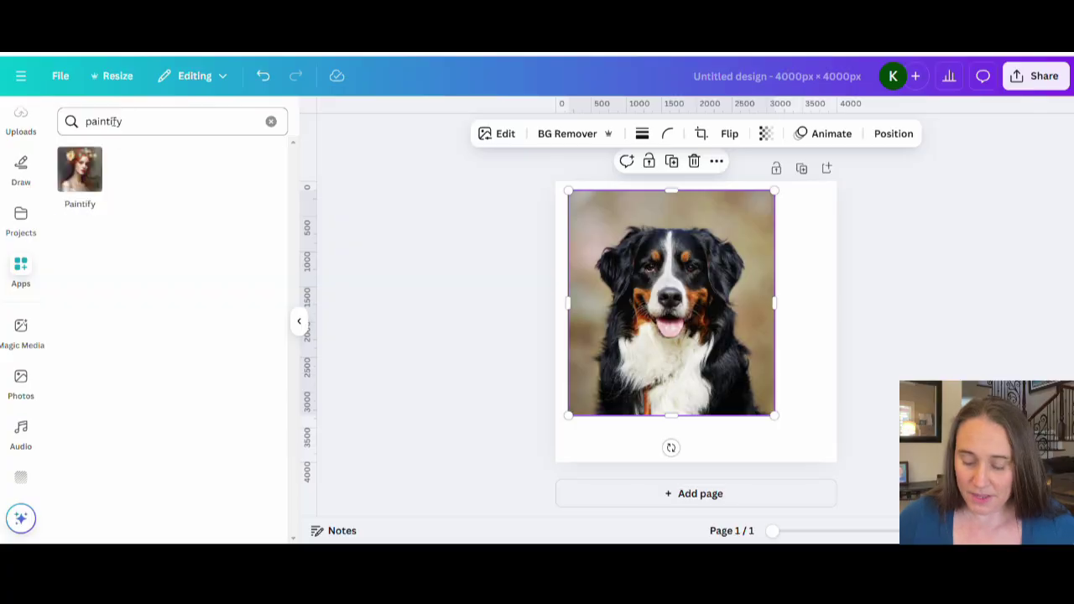
# - Open Paintify on the dog photo, keeping effect strength at 0.5
pyautogui.click(81, 172)
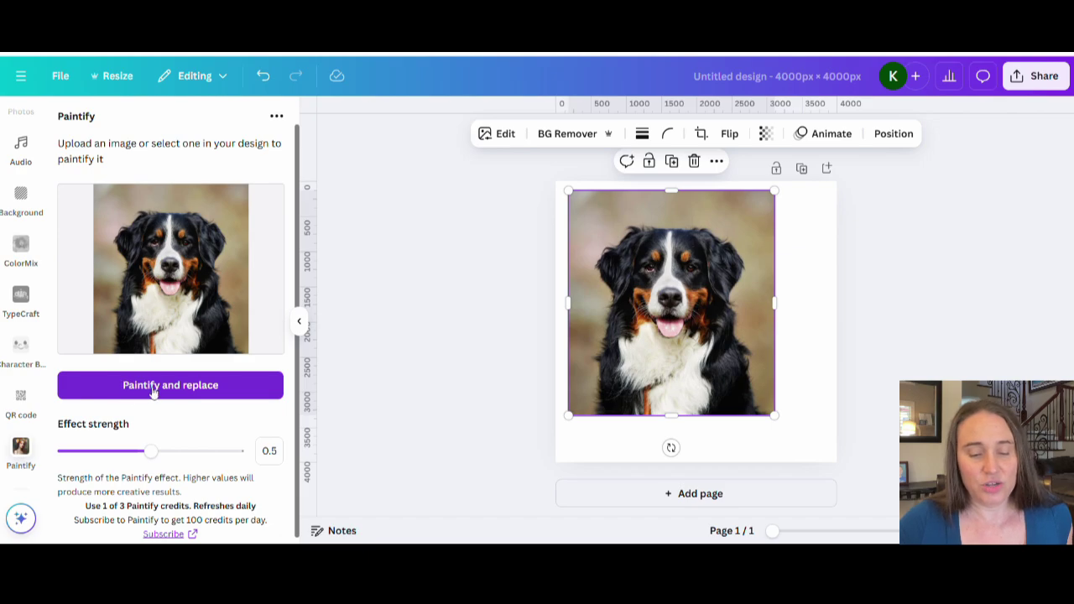
pyautogui.moveTo(151, 451)
pyautogui.mouseDown()
pyautogui.moveTo(67, 453)
pyautogui.moveTo(154, 453)
pyautogui.mouseUp()
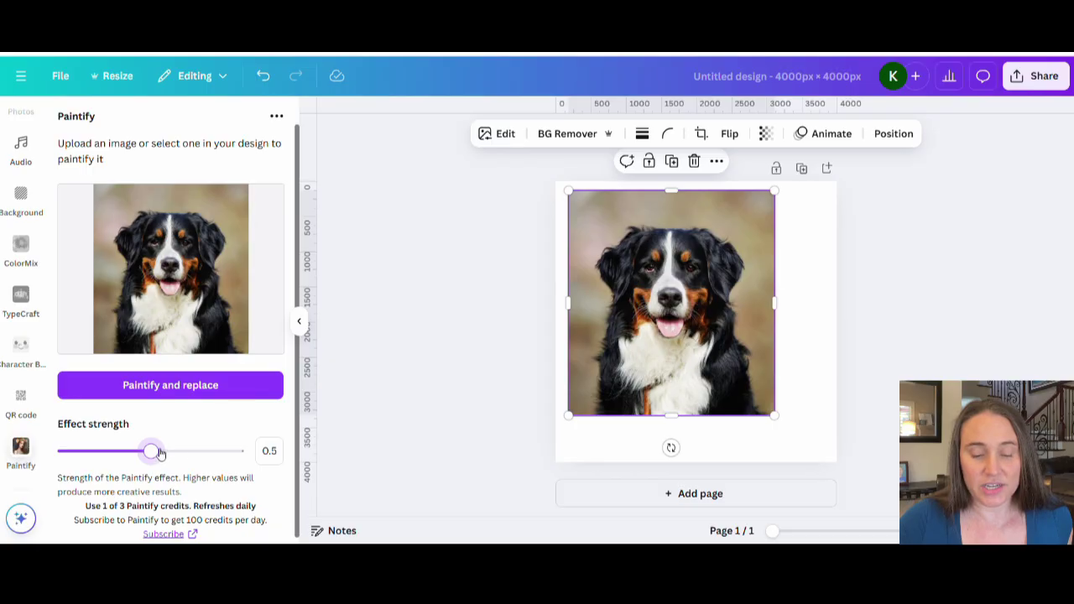
# - Generate the painted dog image, add it to the design, and move it right
pyautogui.click(167, 387)
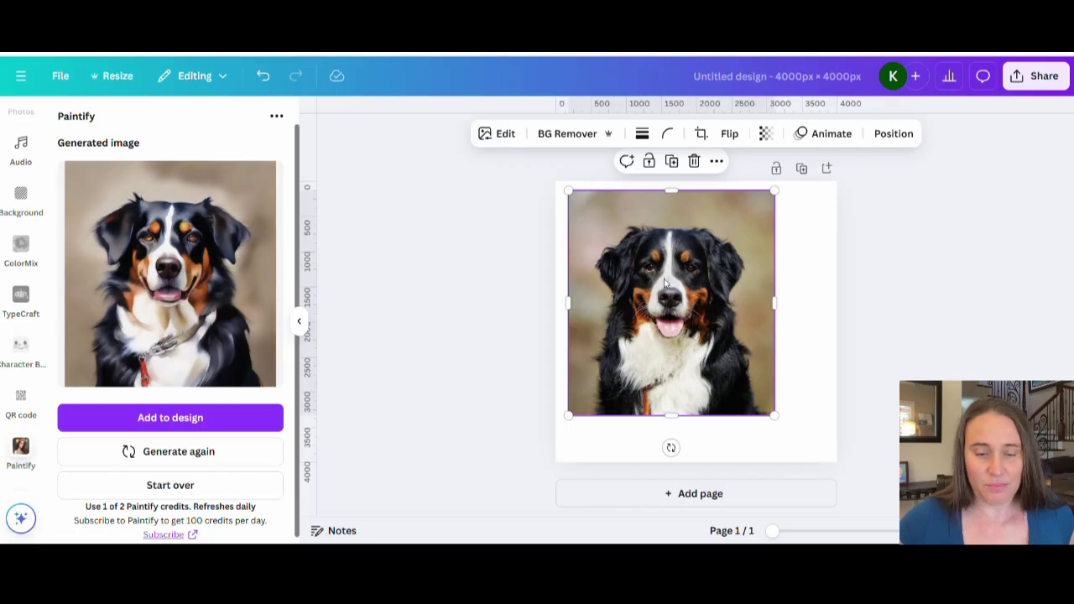
pyautogui.click(156, 423)
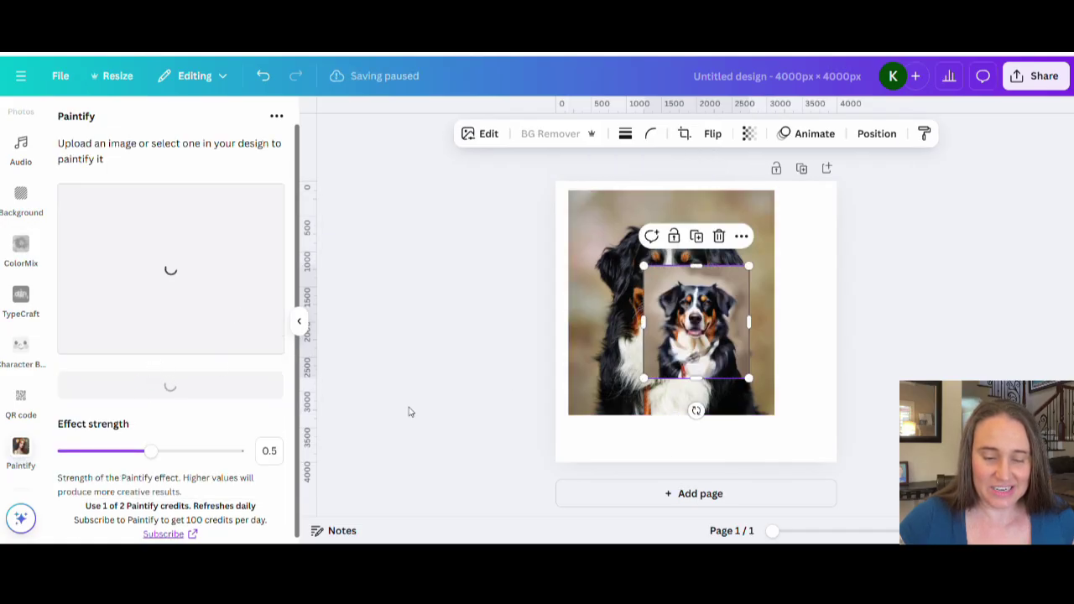
pyautogui.moveTo(696, 323); pyautogui.dragTo(749, 327)
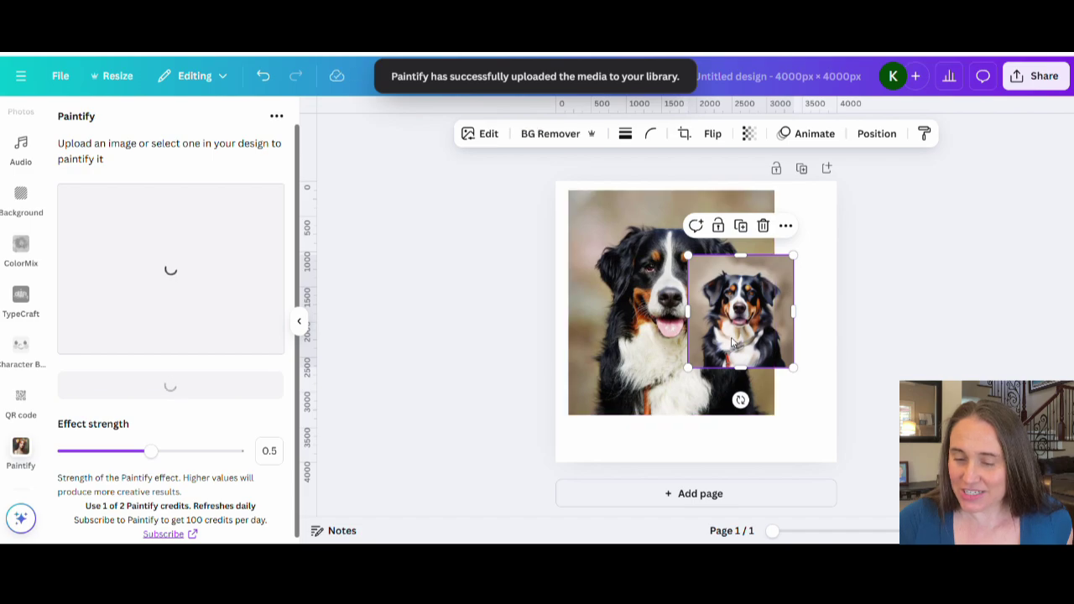
# - Add page 2 and resize the painted dog image to cover it completely
pyautogui.click(694, 493)
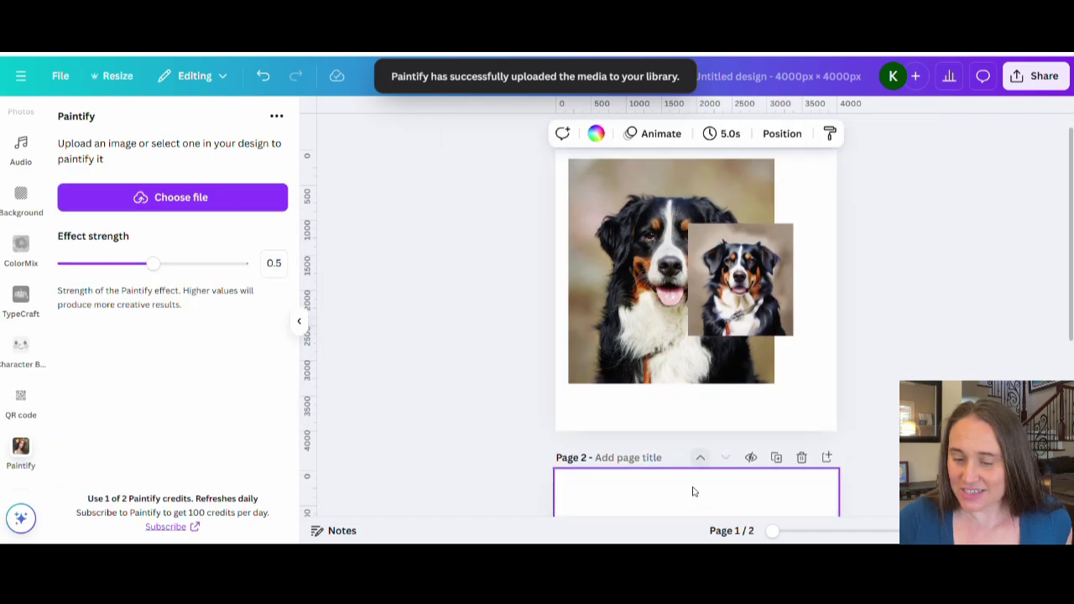
pyautogui.scroll(5, 685, 431)
pyautogui.click(688, 336)
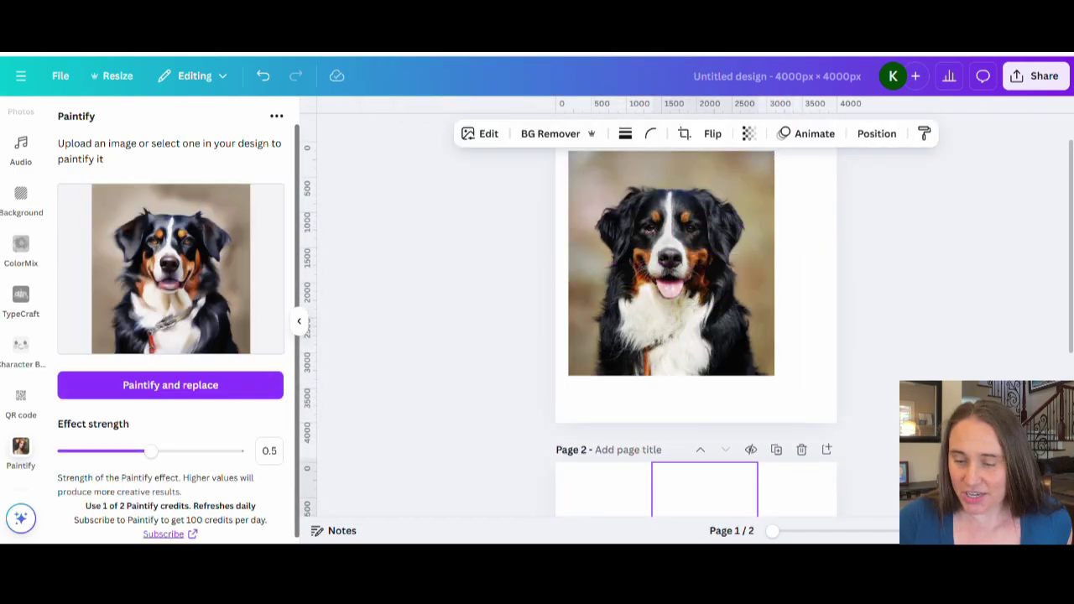
pyautogui.scroll(-5, 700, 410)
pyautogui.moveTo(696, 324); pyautogui.dragTo(619, 315)
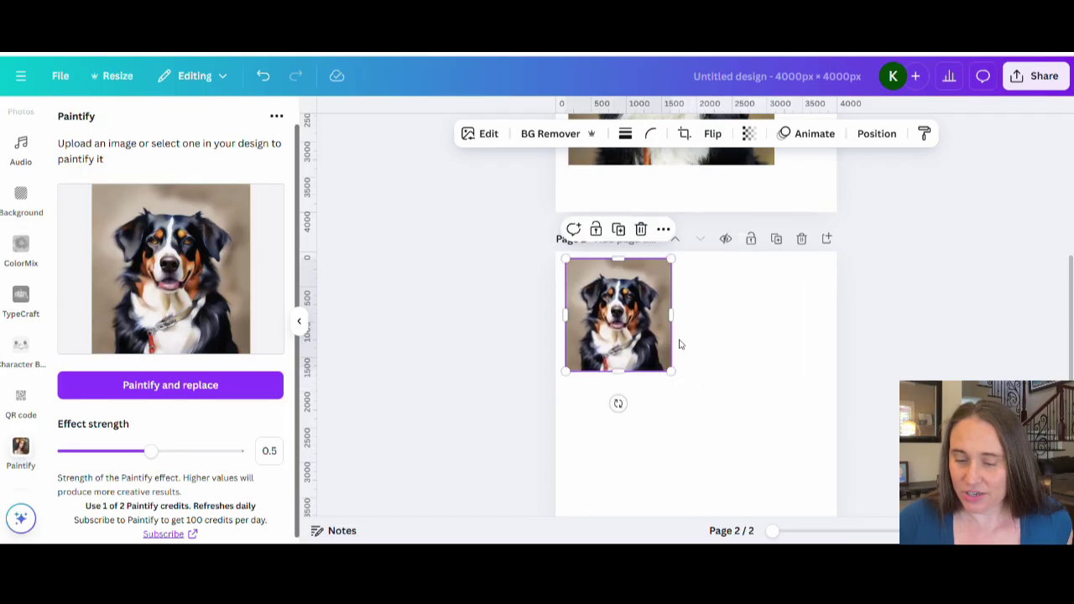
pyautogui.moveTo(673, 371); pyautogui.dragTo(827, 510)
pyautogui.scroll(-2, 780, 419)
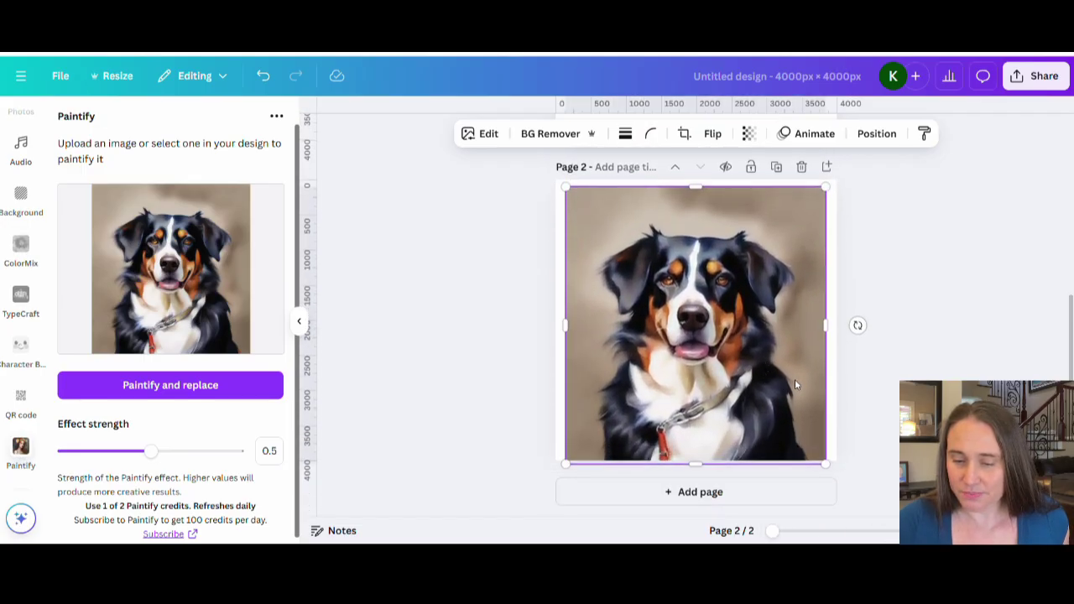
pyautogui.moveTo(770, 403); pyautogui.dragTo(759, 396)
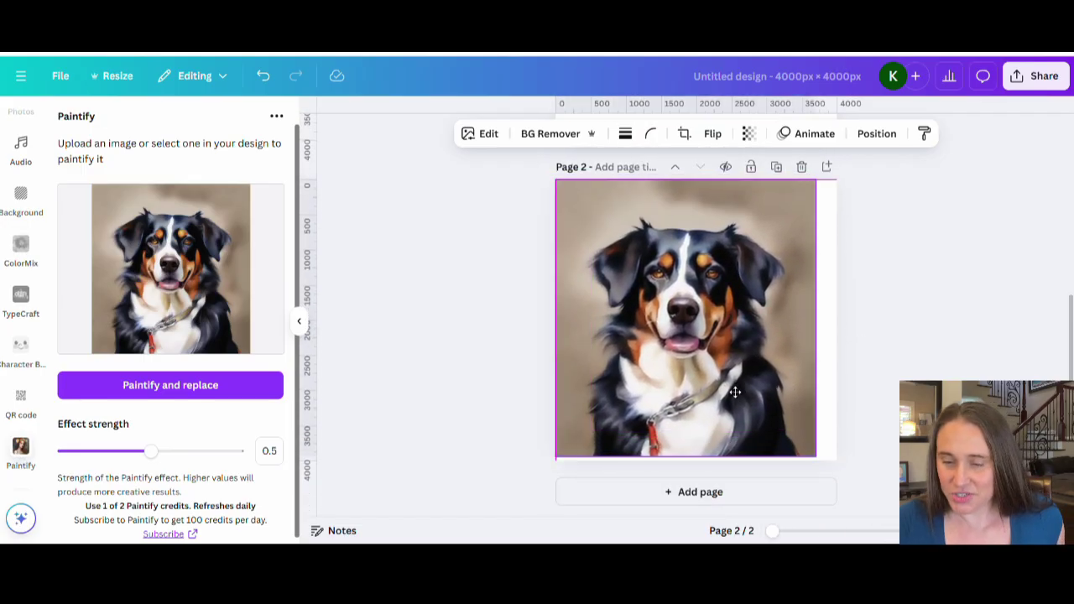
pyautogui.moveTo(815, 456); pyautogui.dragTo(836, 479)
pyautogui.moveTo(768, 424); pyautogui.dragTo(762, 410)
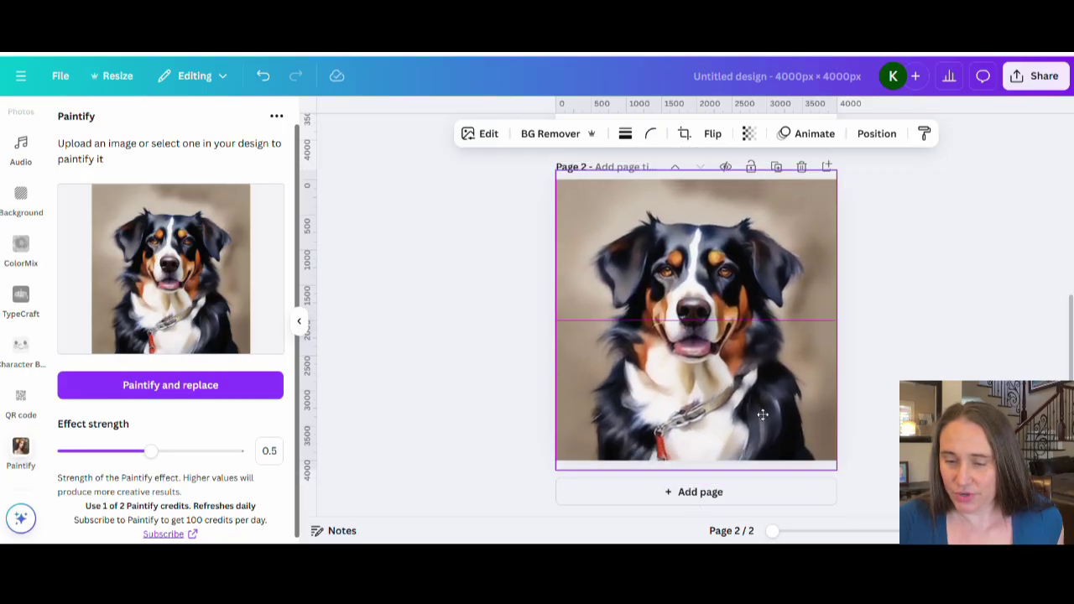
pyautogui.click(911, 340)
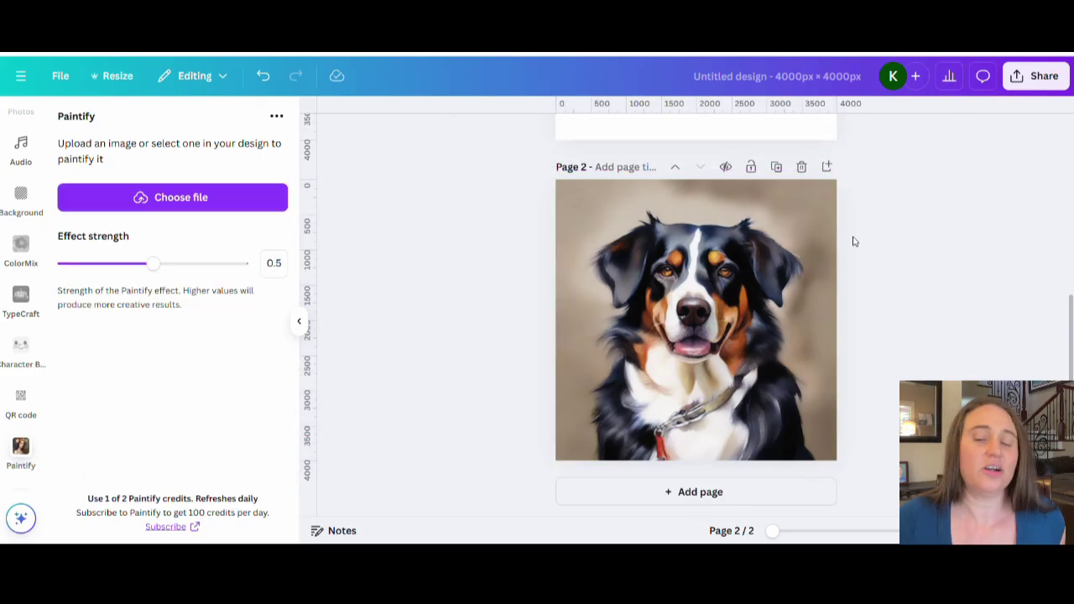
pyautogui.scroll(4, 1021, 277)
pyautogui.scroll(3, 1019, 289)
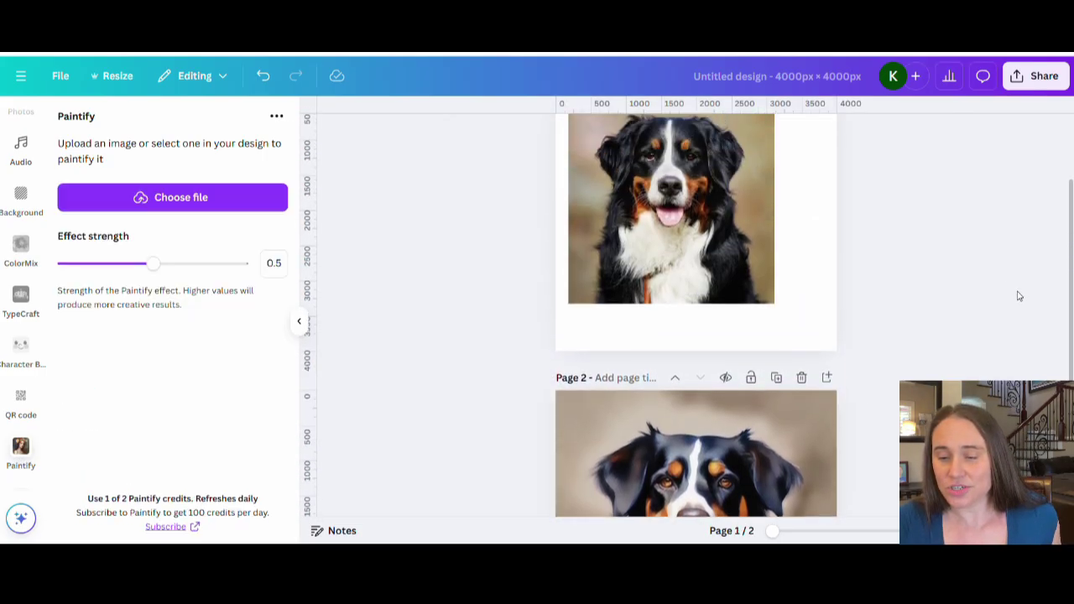
pyautogui.scroll(2, 1019, 297)
pyautogui.scroll(-5, 1019, 298)
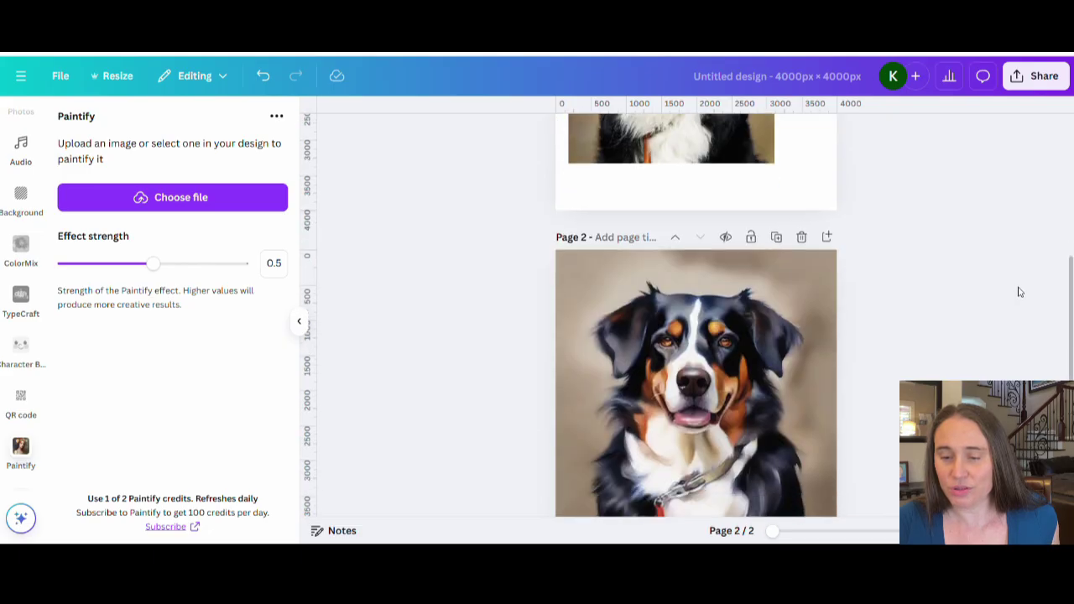
pyautogui.scroll(-3, 1019, 296)
pyautogui.scroll(-1, 1021, 295)
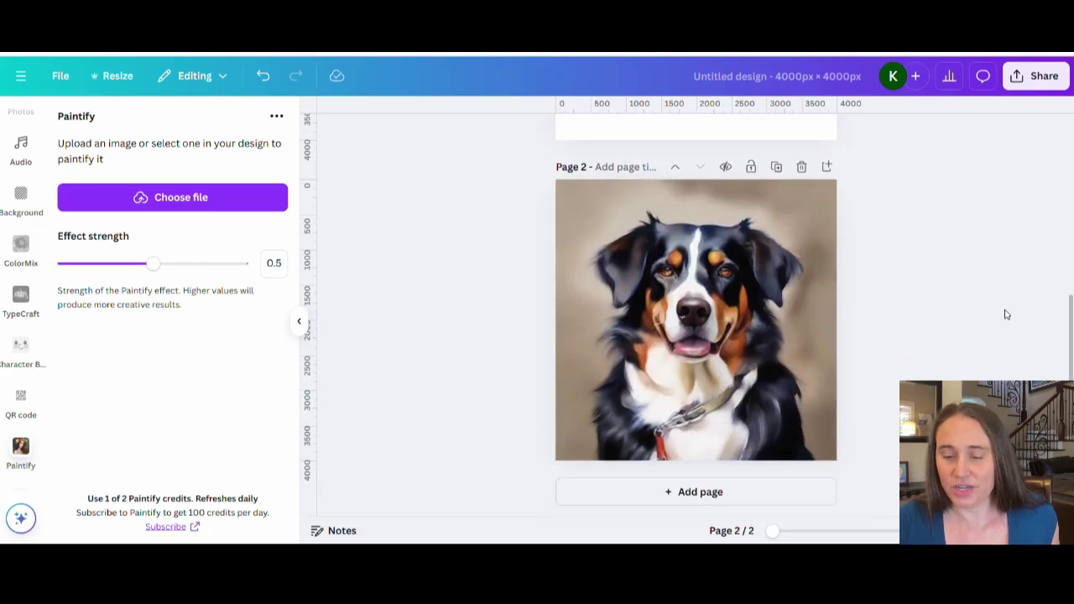
pyautogui.scroll(5, 754, 350)
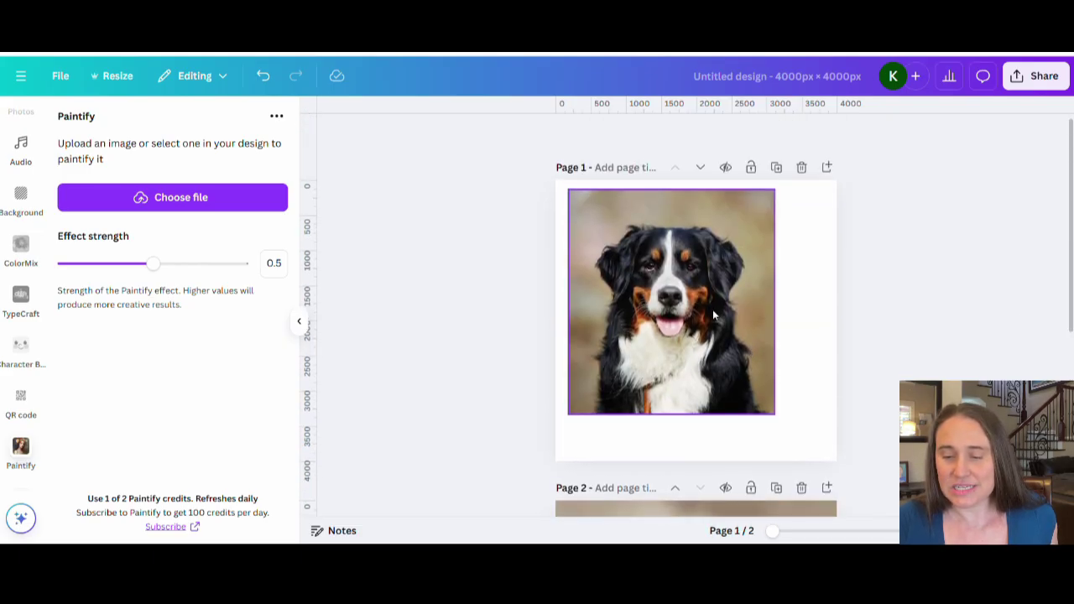
pyautogui.scroll(-4, 712, 310)
# - Title page 2 'dog painting' and download only page 2 as a PNG
pyautogui.click(621, 277)
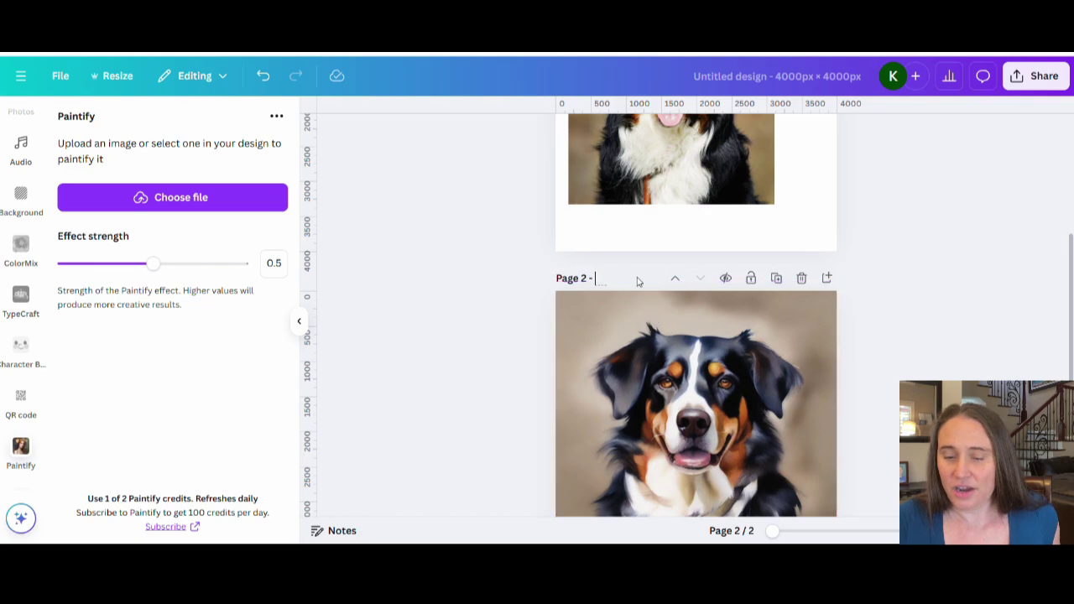
pyautogui.write('do')
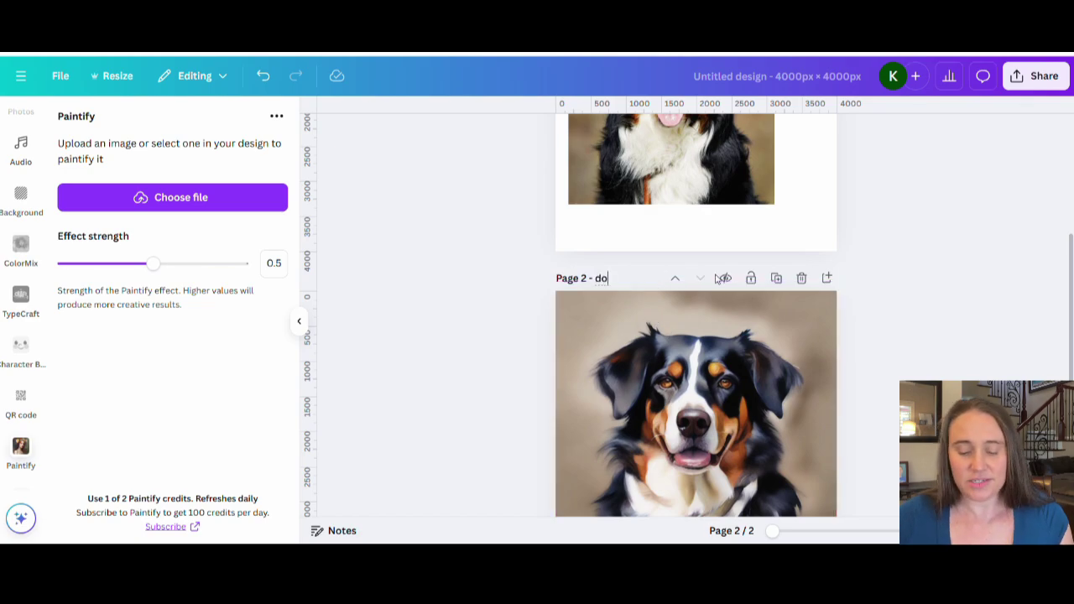
pyautogui.write('g painting')
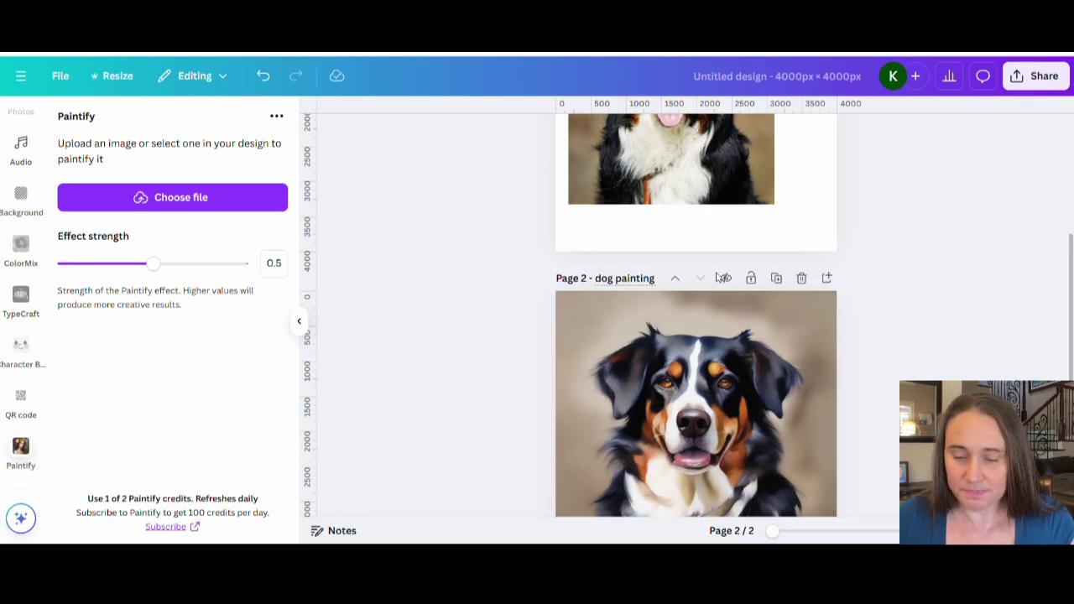
pyautogui.click(1032, 76)
pyautogui.click(820, 349)
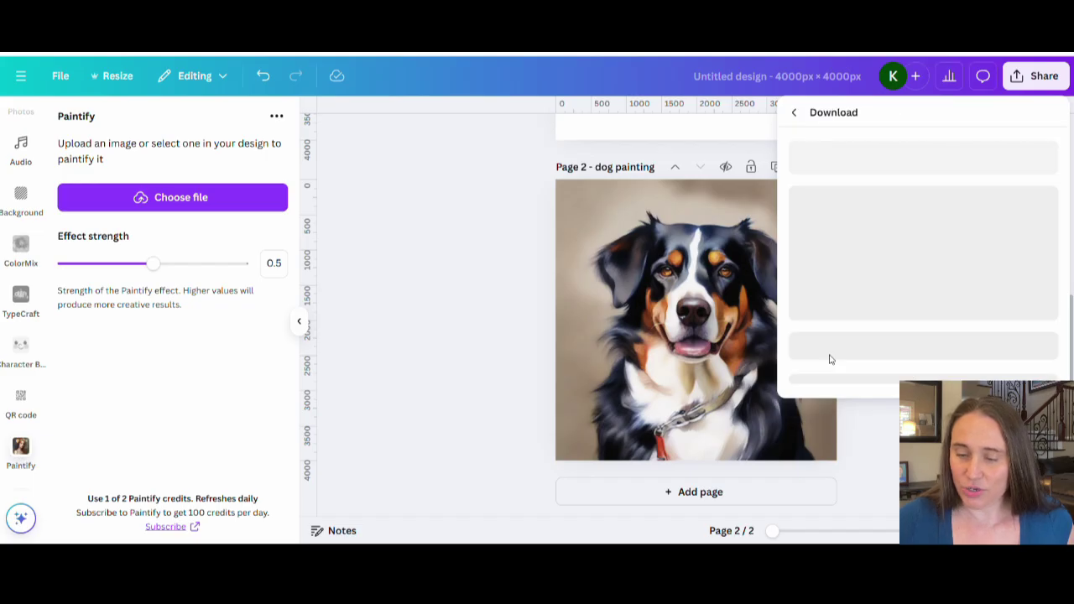
pyautogui.click(1033, 373)
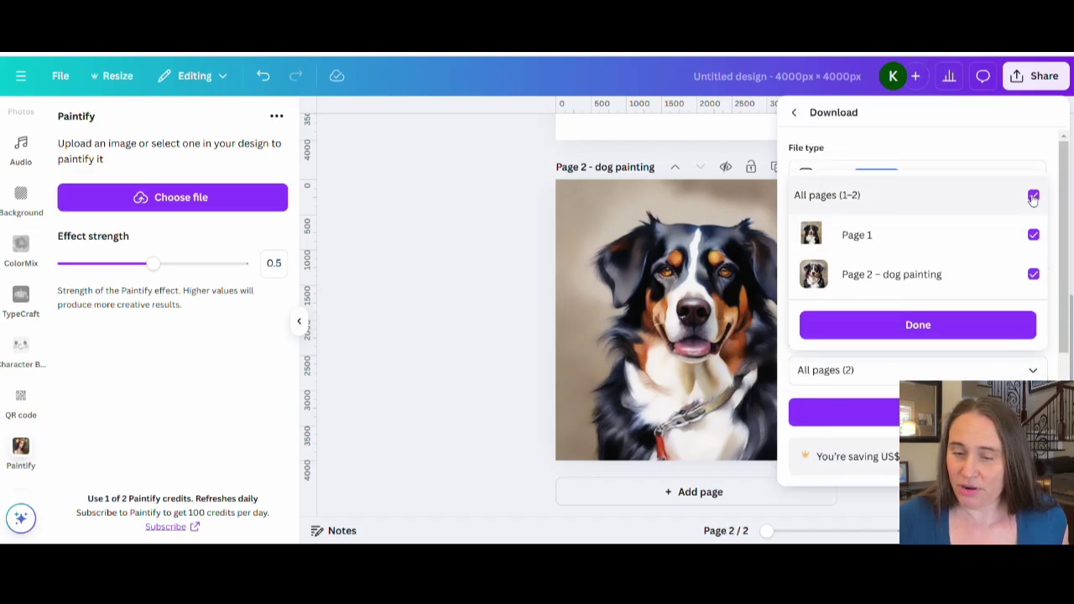
pyautogui.click(1032, 197)
pyautogui.click(1032, 274)
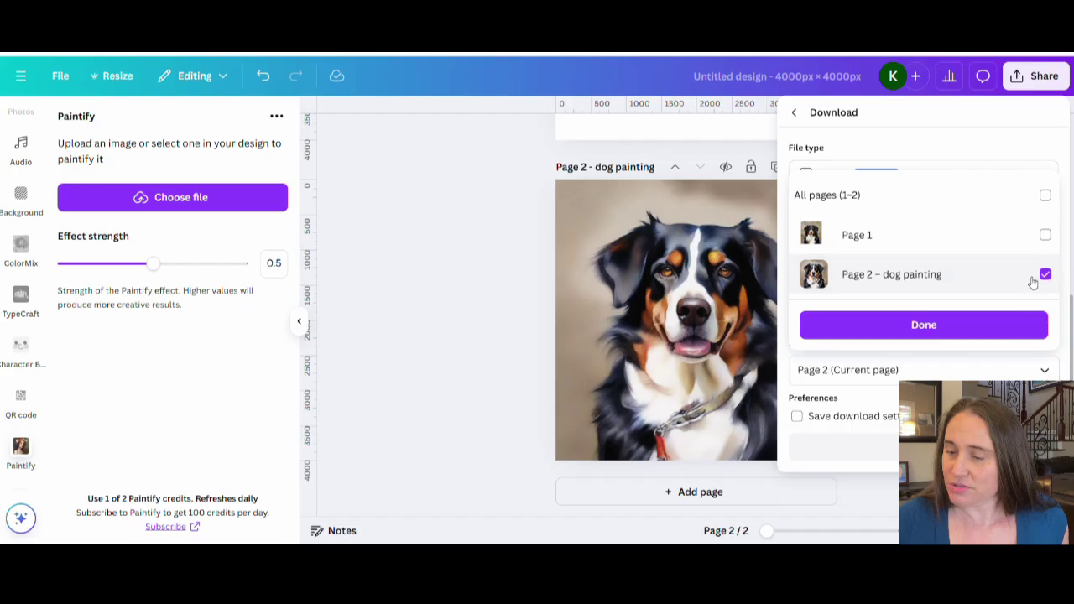
pyautogui.click(992, 327)
pyautogui.click(843, 447)
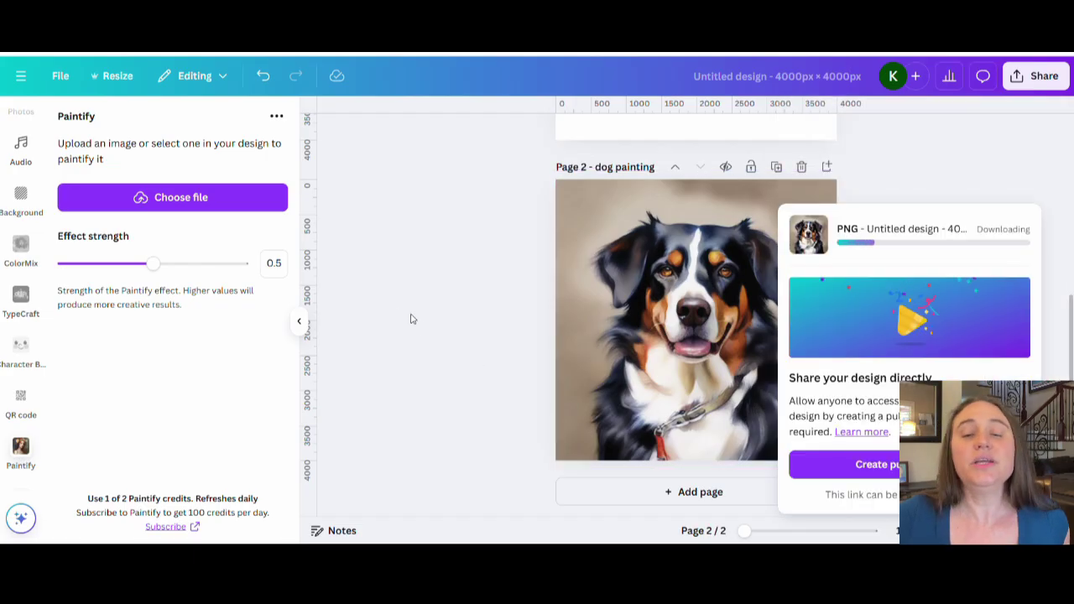
# - Dismiss Canva's download-complete popup
pyautogui.click(414, 262)
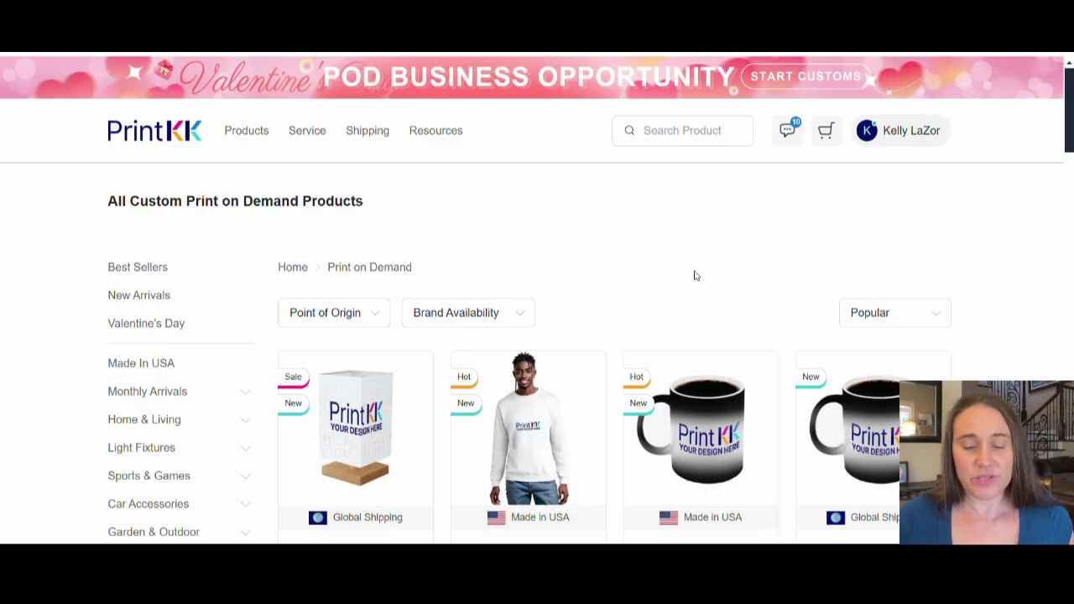
pyautogui.scroll(-2, 695, 268)
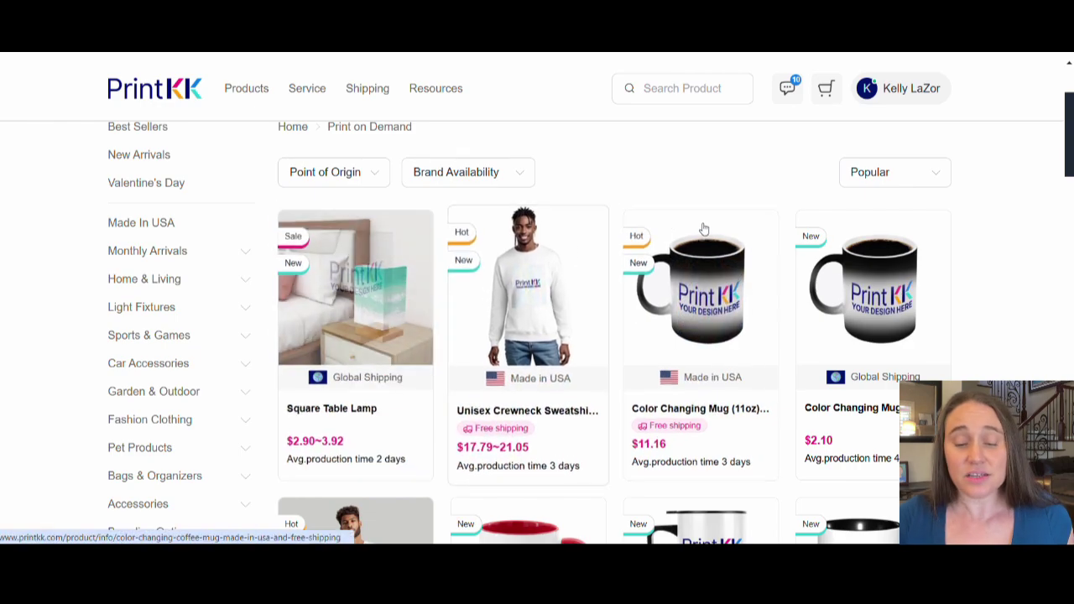
pyautogui.scroll(1, 629, 151)
pyautogui.scroll(1, 732, 217)
pyautogui.scroll(1, 732, 217)
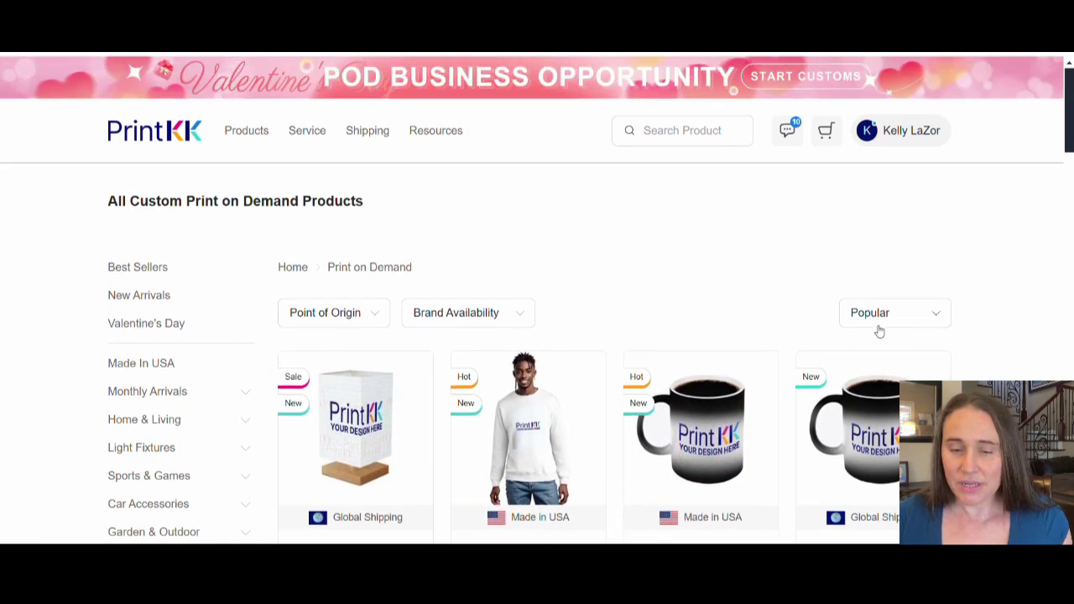
# - Search PrintKK for 'plate' and open the Decorative Plate product page
pyautogui.click(675, 132)
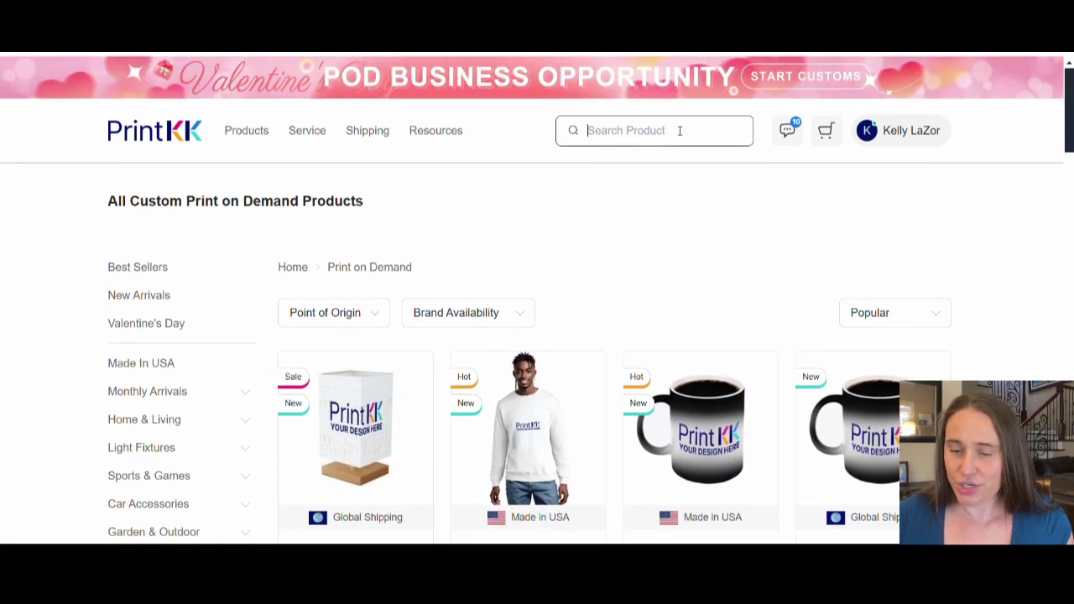
pyautogui.write('plate')
pyautogui.press('Return')
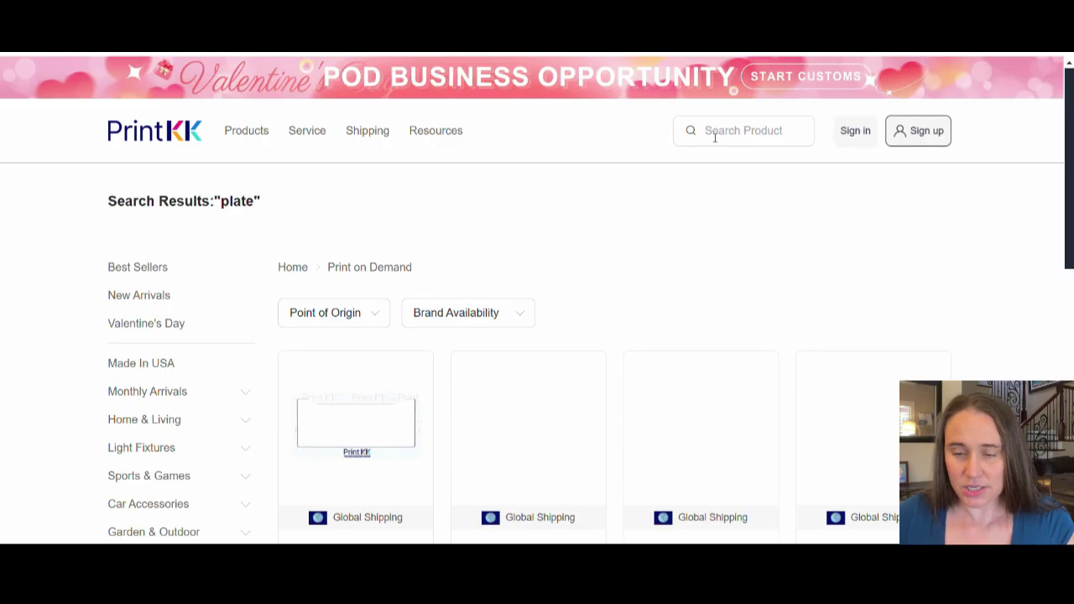
pyautogui.scroll(-3, 713, 251)
pyautogui.scroll(-2, 755, 336)
pyautogui.scroll(-3, 786, 423)
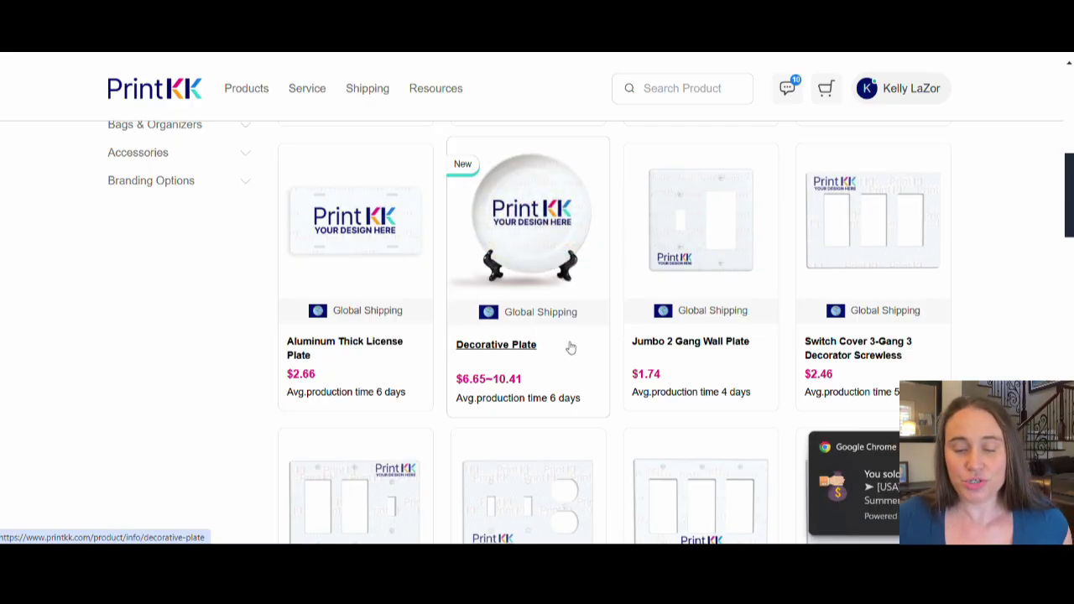
pyautogui.click(537, 248)
pyautogui.scroll(-2, 537, 252)
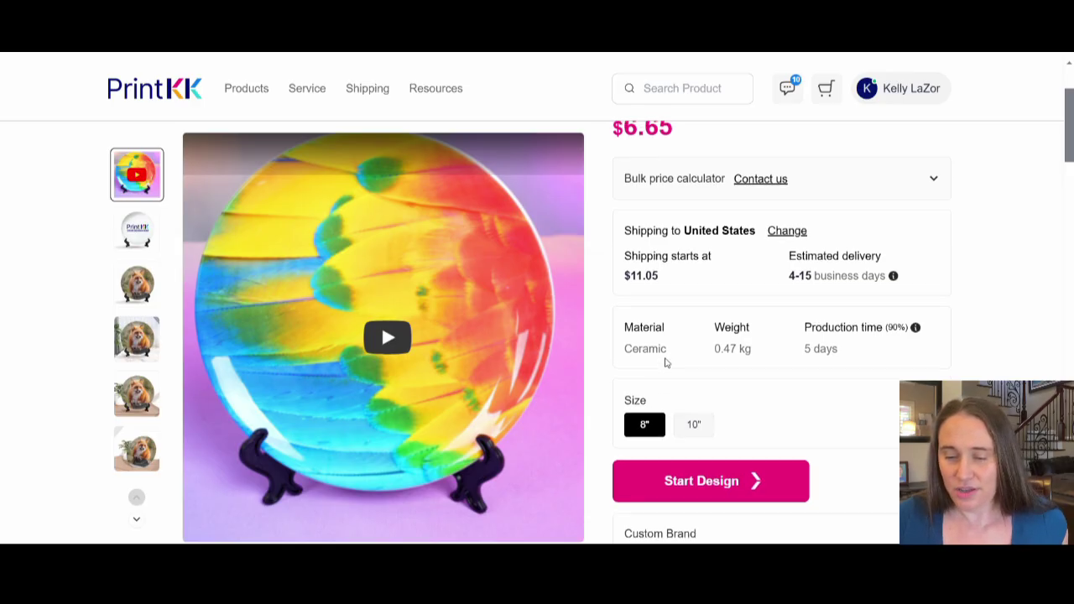
pyautogui.scroll(1, 663, 369)
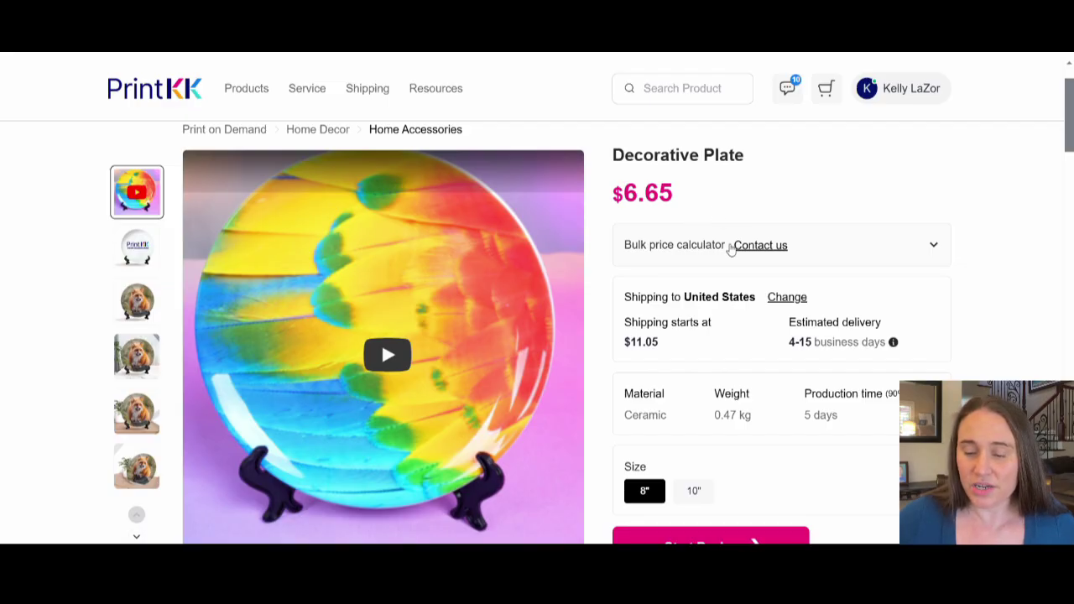
pyautogui.scroll(-2, 786, 274)
pyautogui.scroll(-1, 755, 335)
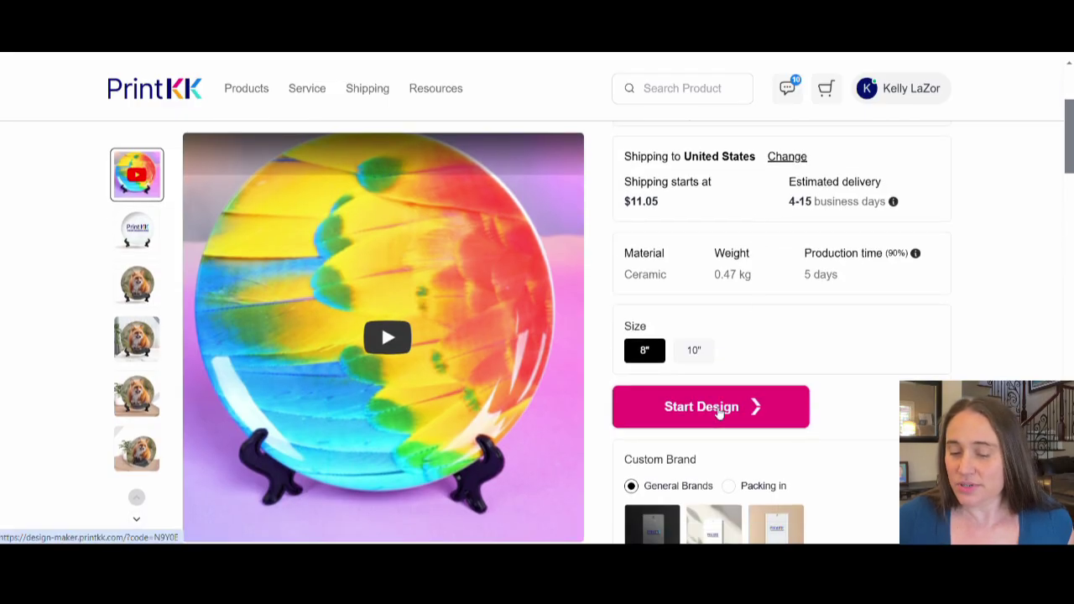
# - Start the Decorative Plate design and upload 'dog painting (1).png' to the image library
pyautogui.click(719, 409)
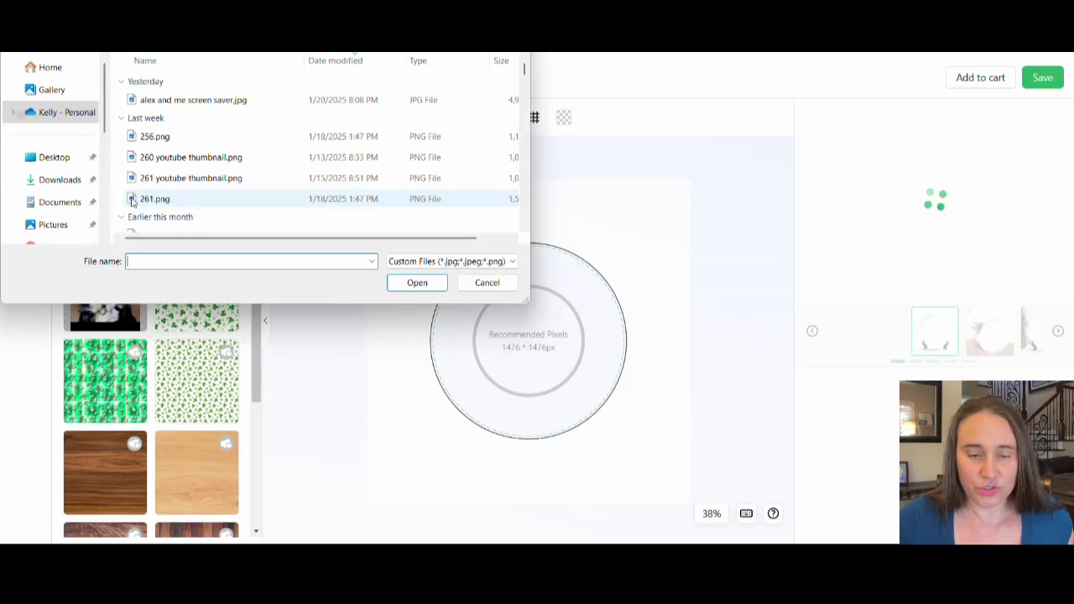
pyautogui.scroll(5, 167, 168)
pyautogui.click(178, 99)
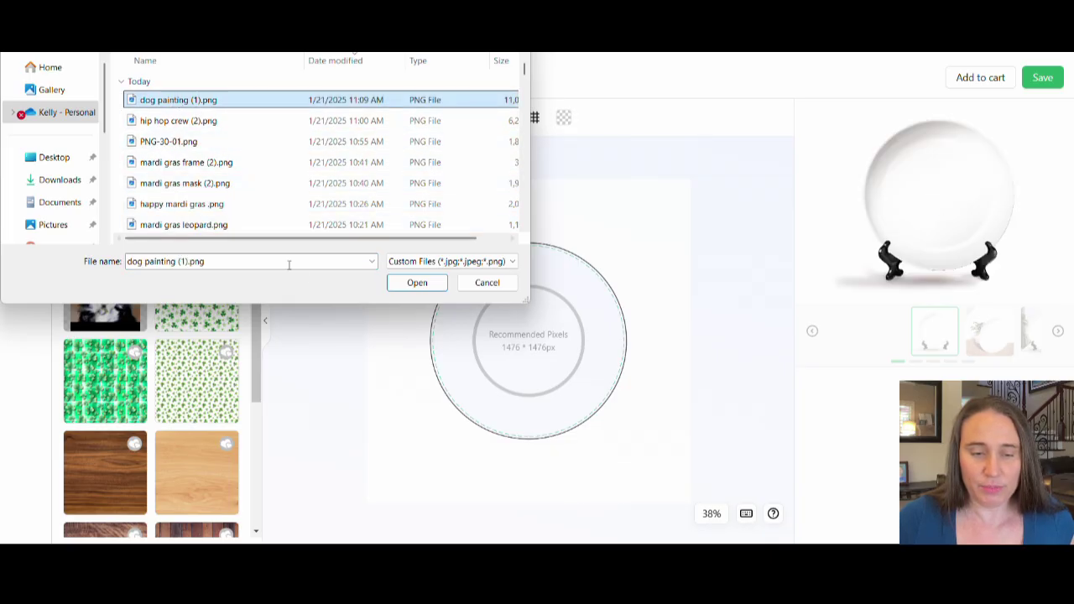
pyautogui.click(416, 282)
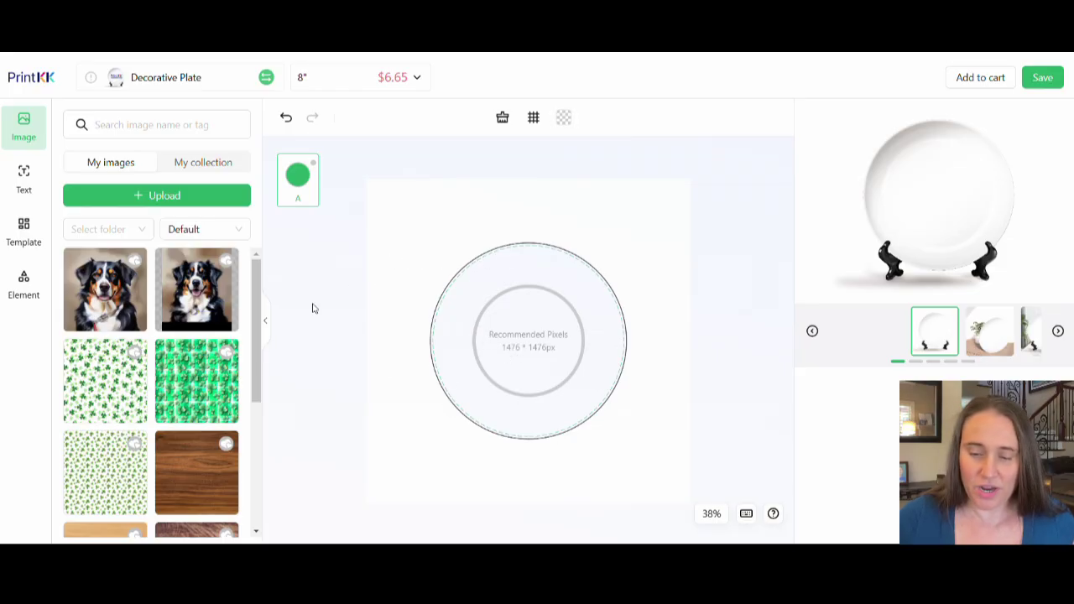
# - Cover the 8-inch plate with the dog painting, browse four mockup scenes, and save past the empty-sections warning
pyautogui.click(102, 290)
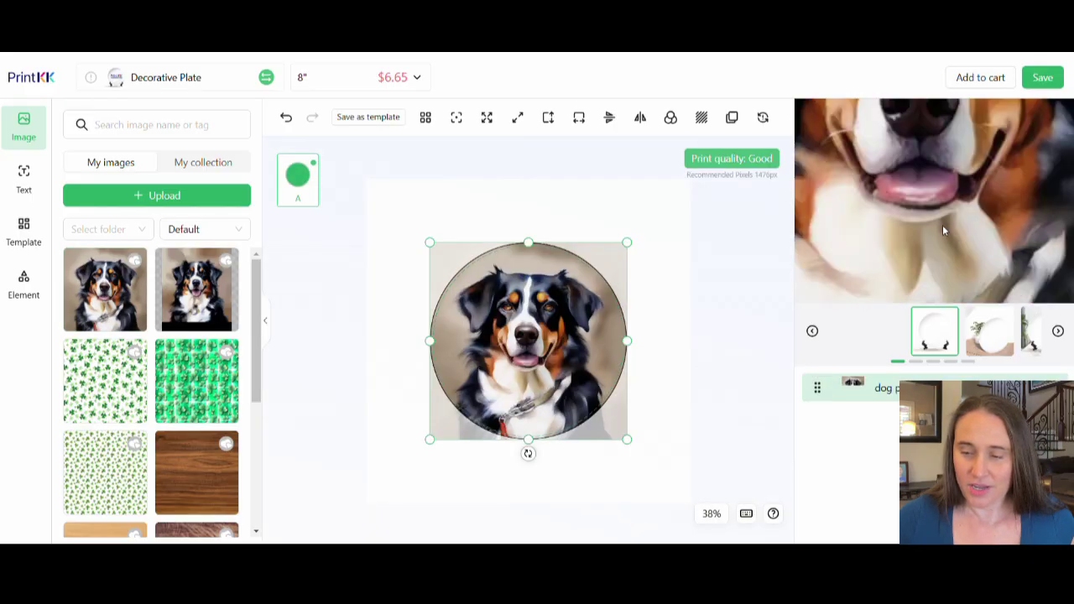
pyautogui.click(983, 338)
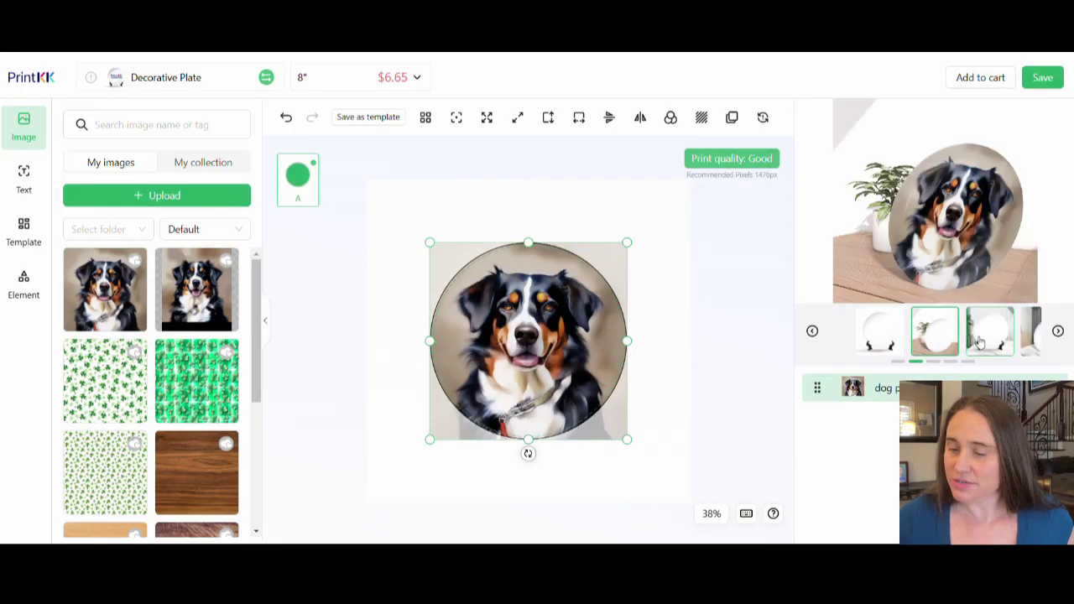
pyautogui.click(990, 334)
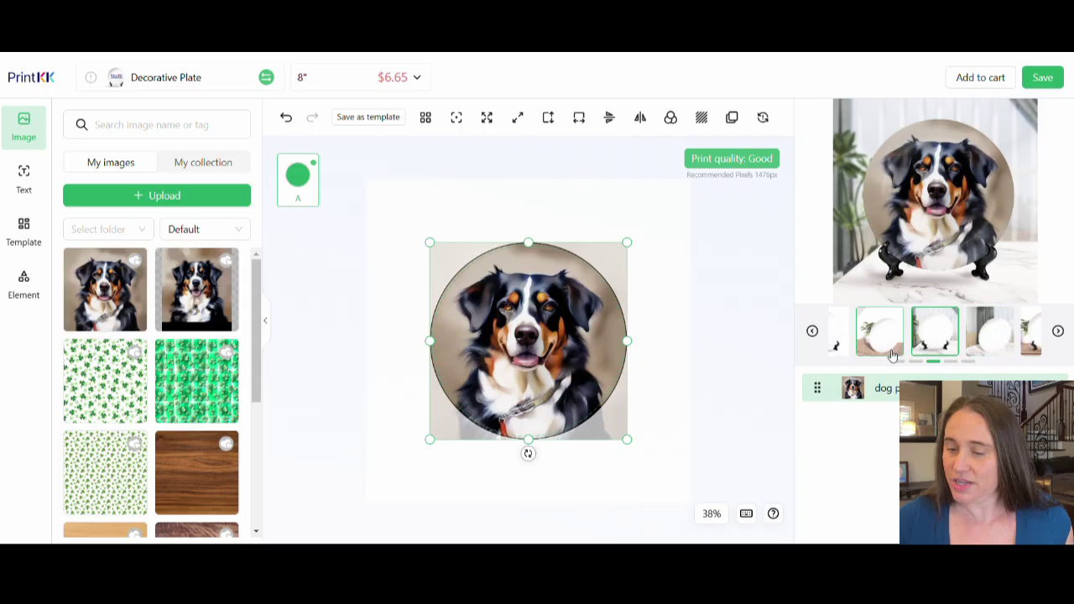
pyautogui.click(995, 336)
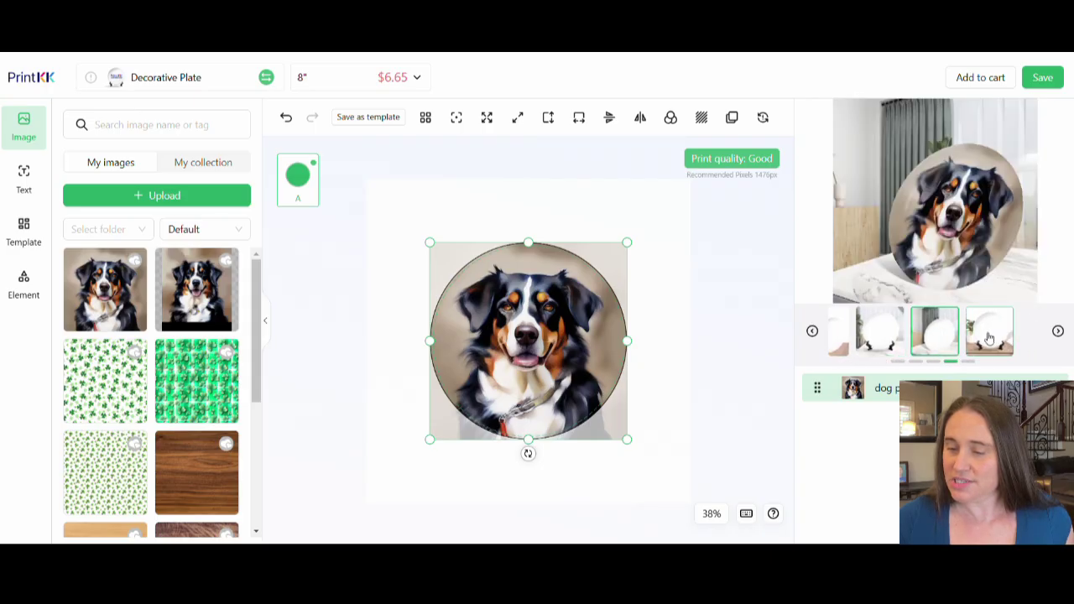
pyautogui.click(991, 336)
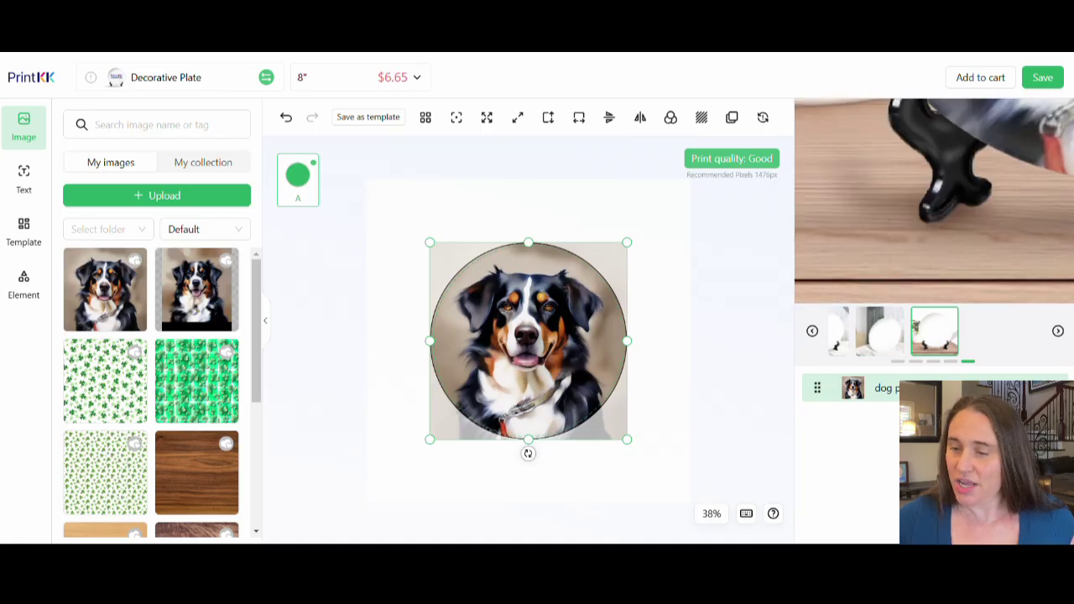
pyautogui.click(1042, 77)
pyautogui.click(571, 204)
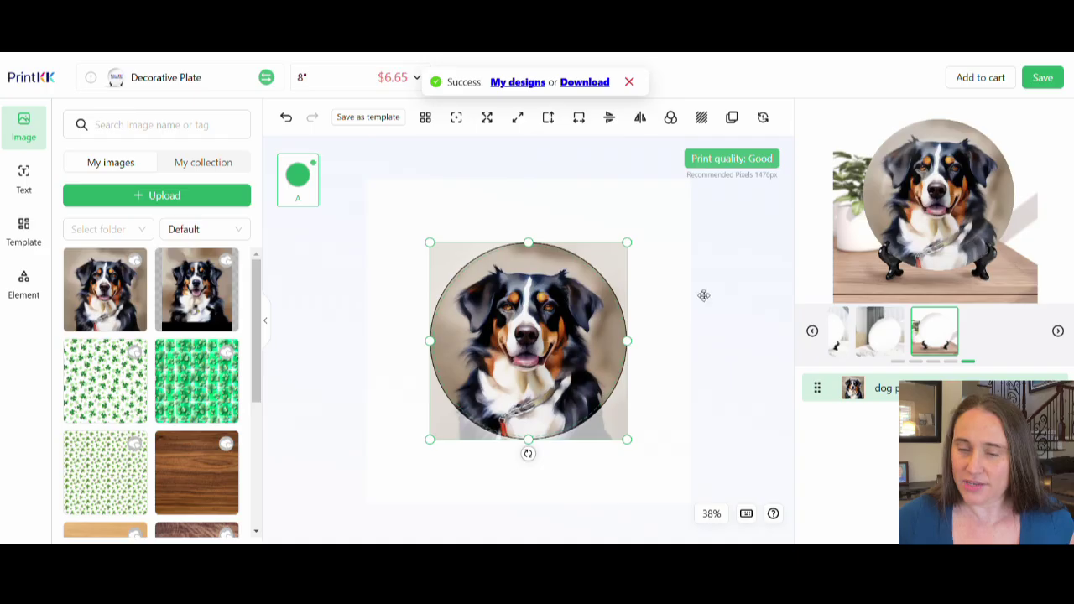